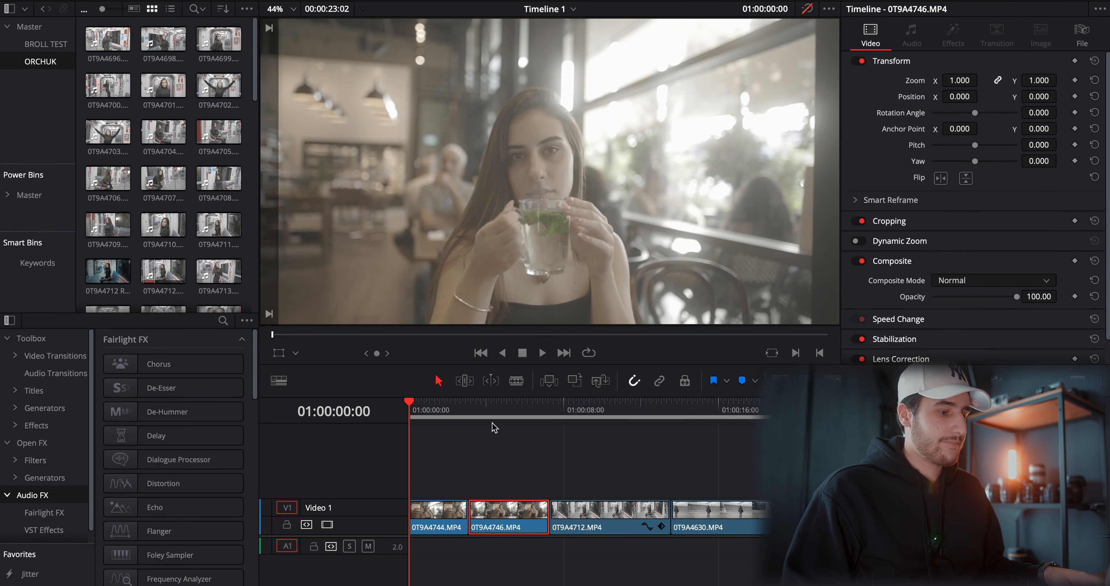
Step: Park the playhead at 01:00:05:05 on clip 0T9A4746.MP4 and bring up its grade on the Color page
drag(470, 402, 504, 405)
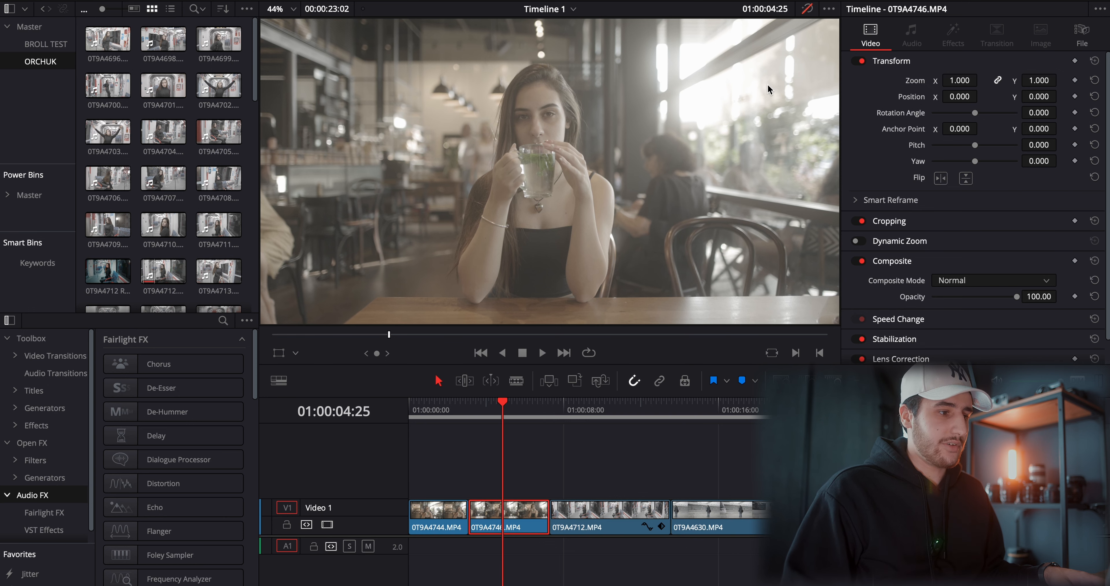
drag(500, 407, 509, 407)
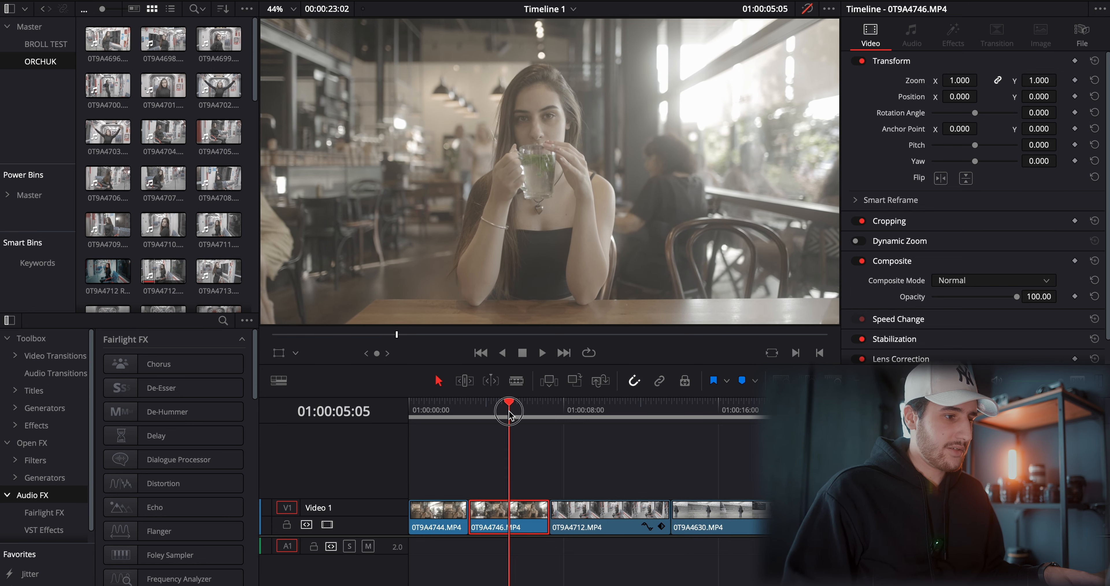
click(808, 11)
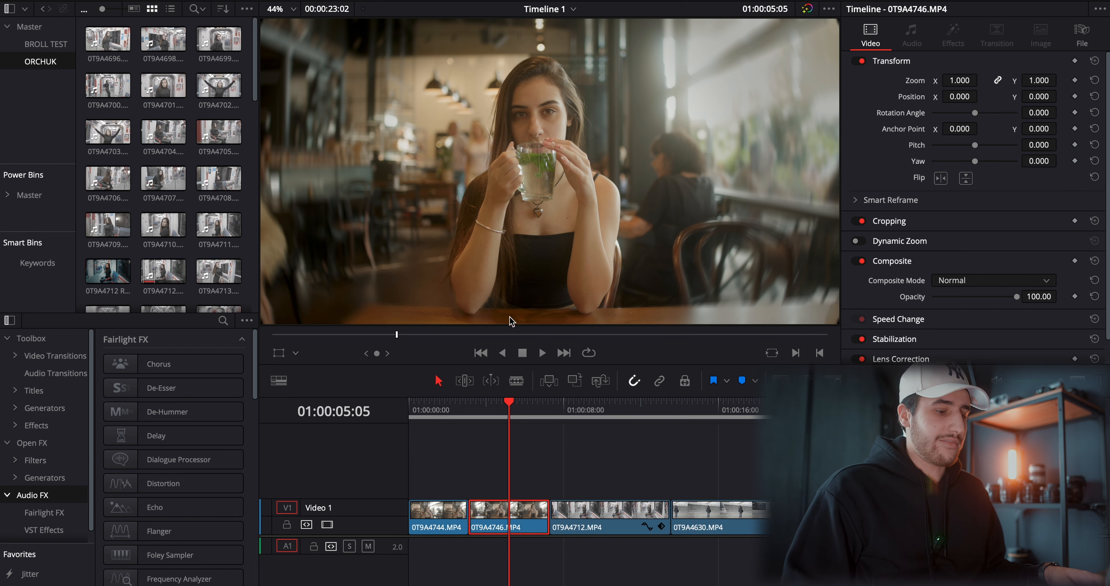
key(shift+6)
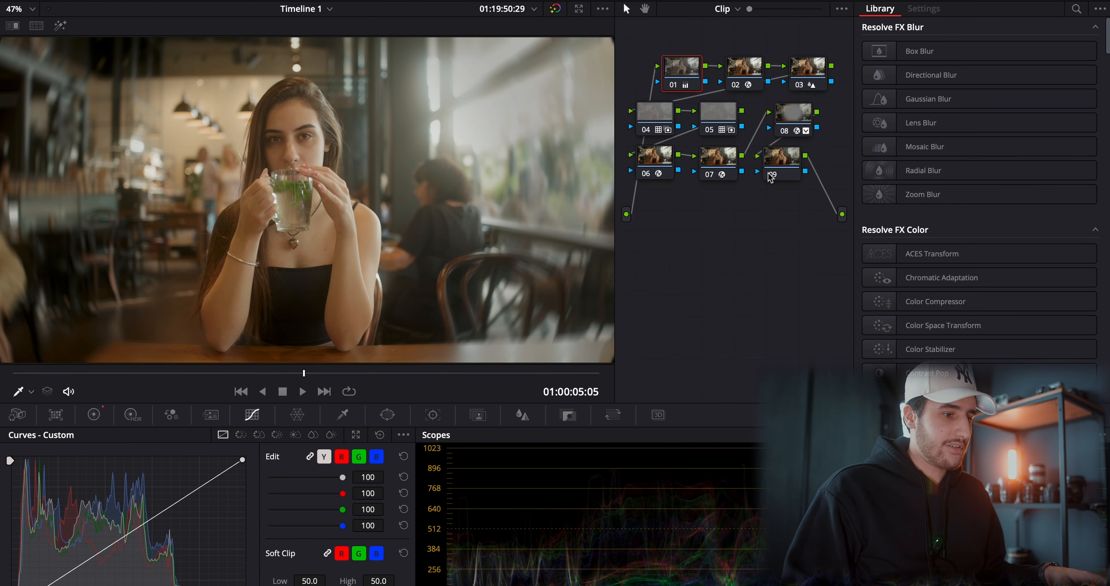
Step: Disable all nine nodes of the clip's grade, working back from node 09 to node 01
click(724, 175)
click(655, 160)
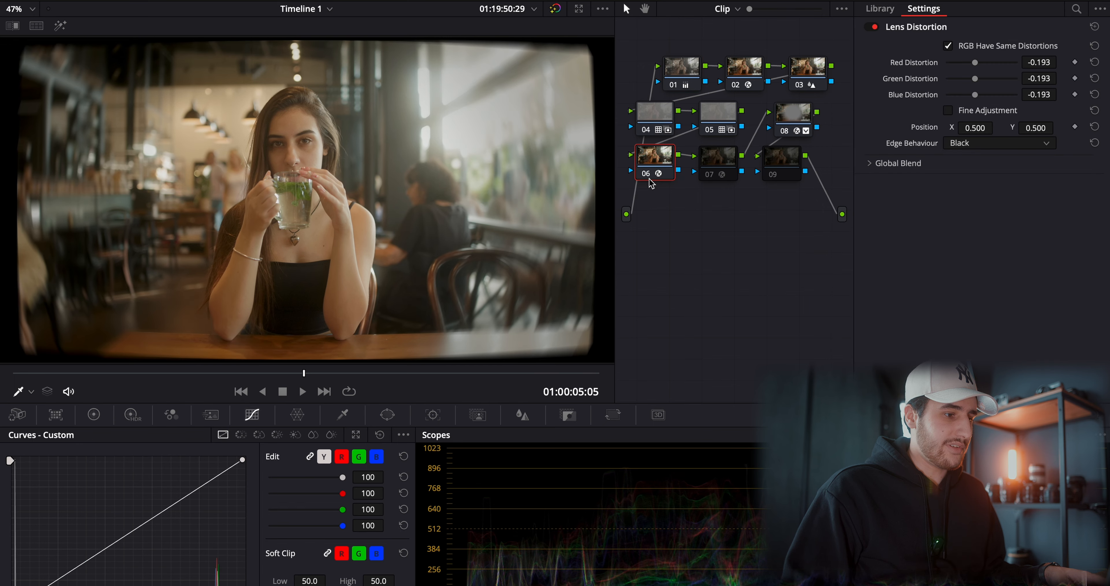
key(ctrl+d)
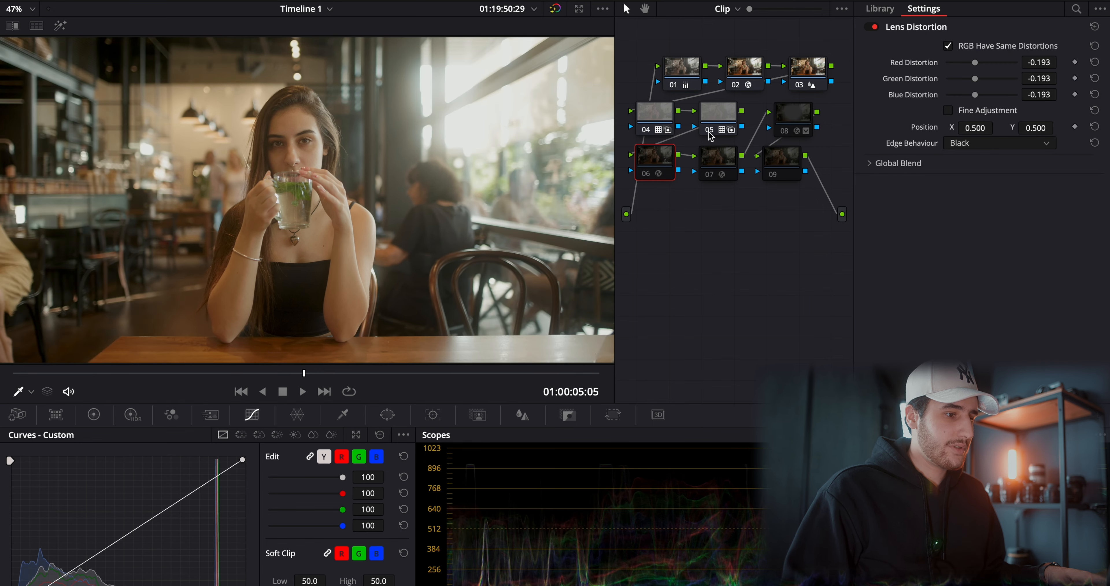
click(709, 130)
click(646, 130)
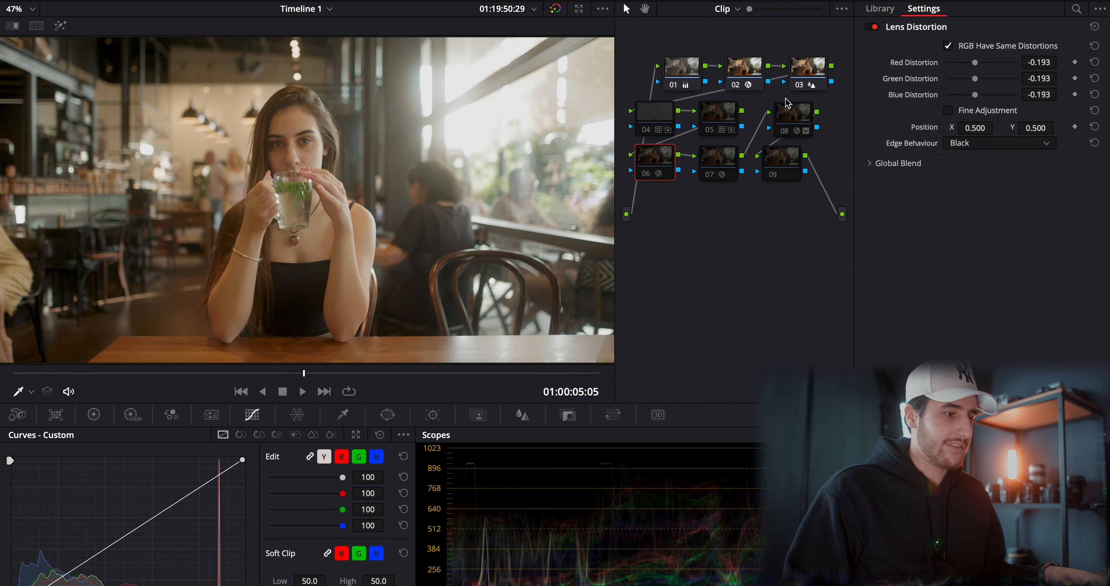
click(796, 85)
click(733, 85)
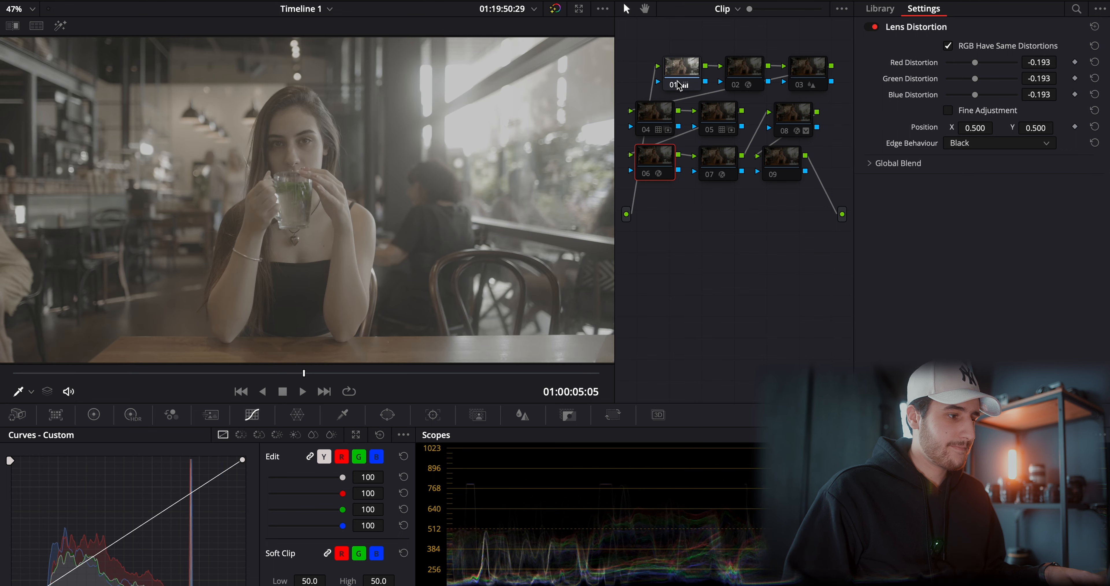
click(673, 86)
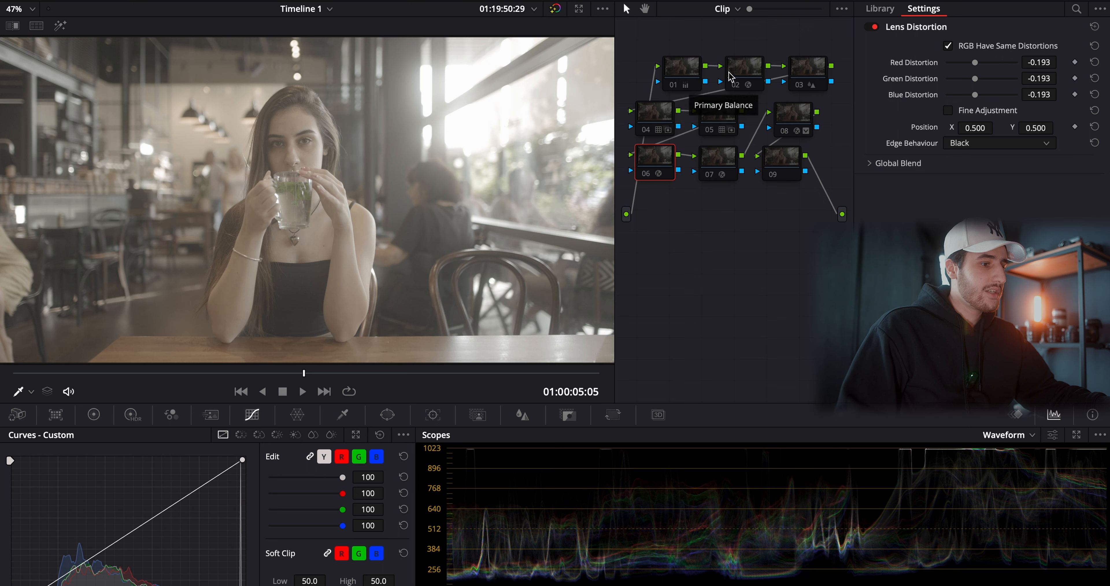
Step: Preview node 02's Color Space Transform from Canon Cinema Gamut and Canon Log 3 by switching the node on and off
click(737, 88)
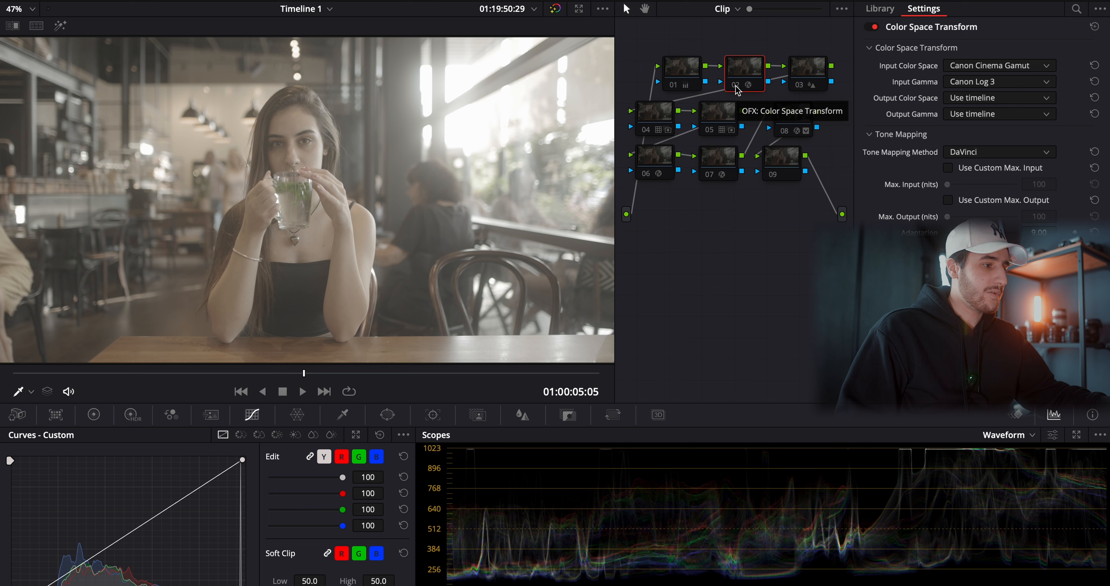
key(ctrl+d)
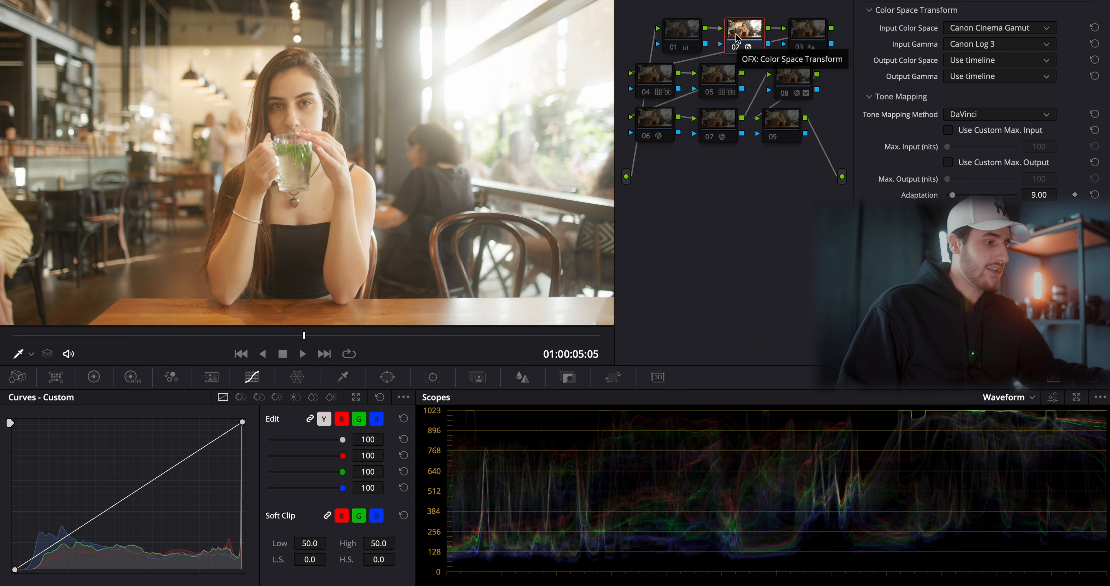
click(735, 47)
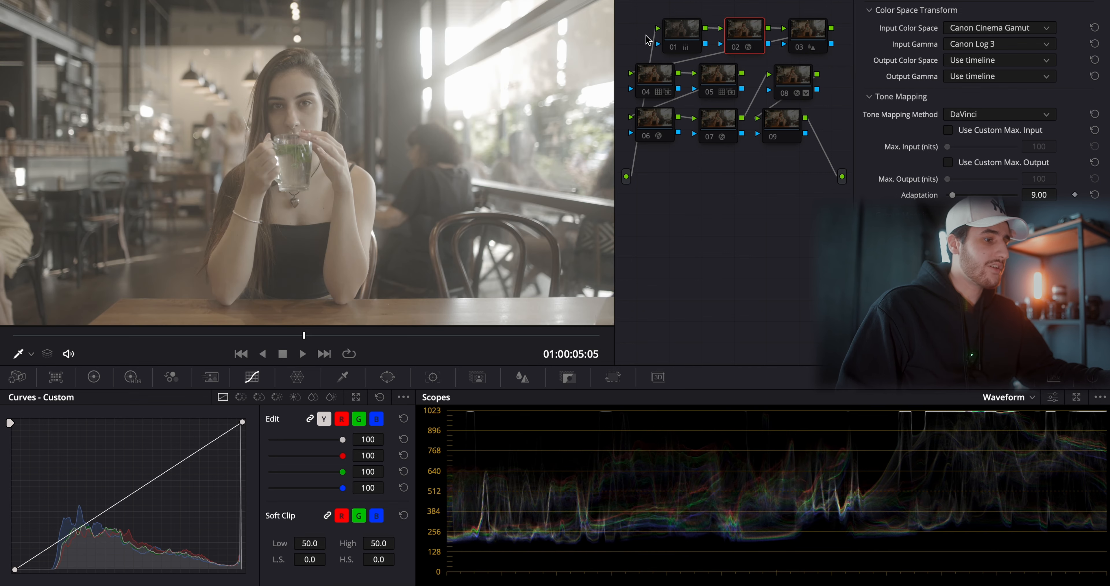
Step: Enable node 01 with its primary color wheels shown, comparing the image with and without the correction
click(686, 46)
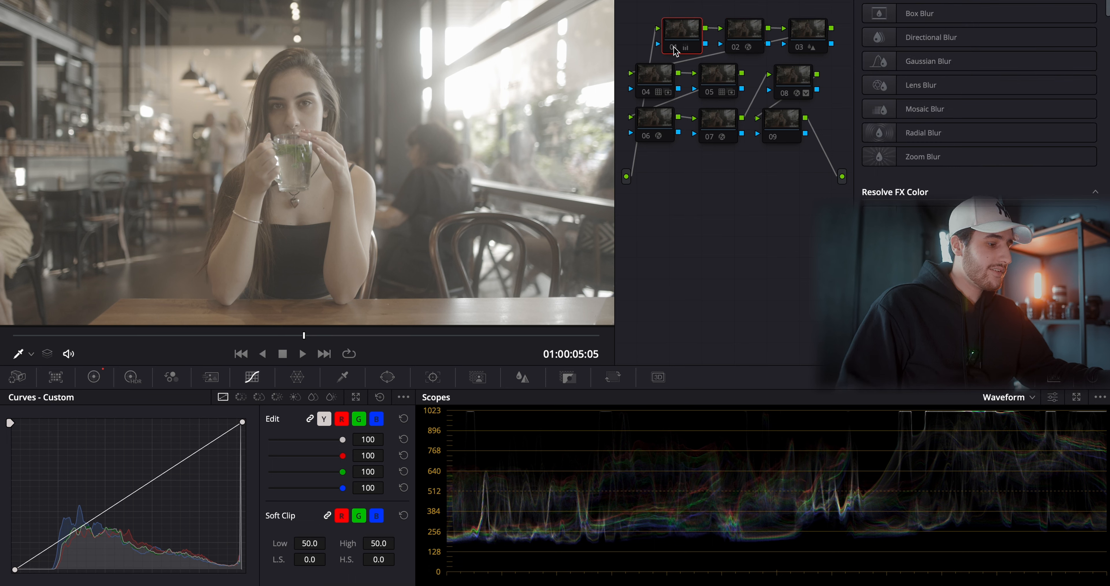
click(94, 376)
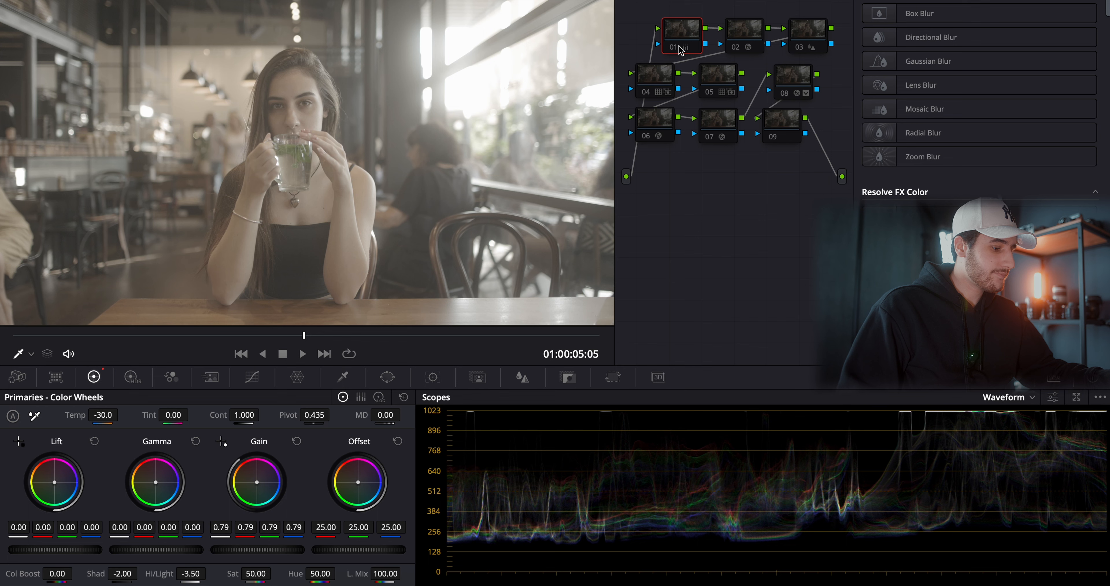
click(674, 51)
click(673, 51)
click(674, 51)
click(673, 51)
click(674, 51)
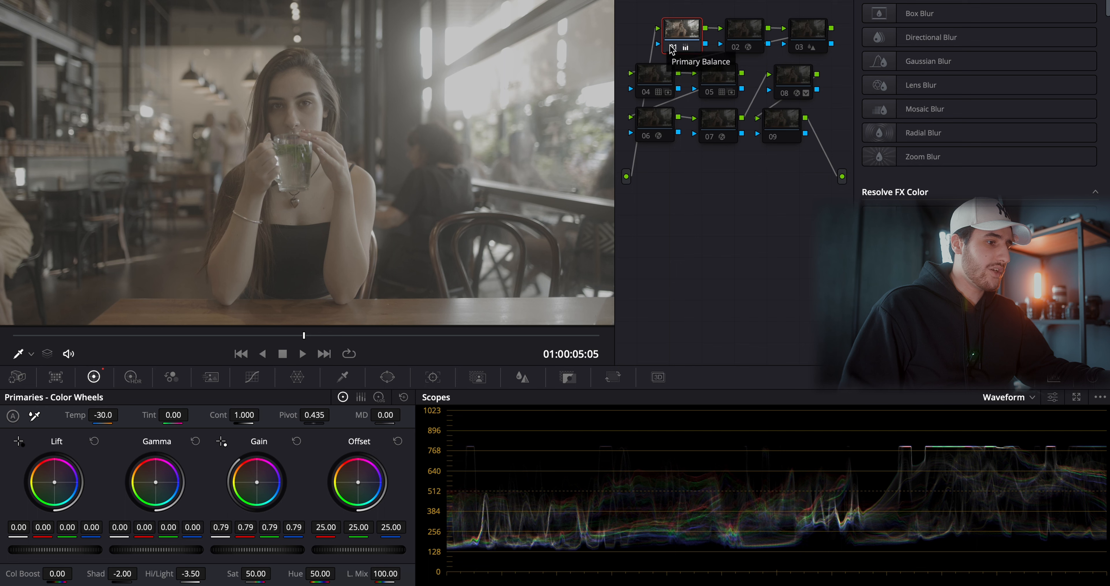
click(673, 48)
click(673, 49)
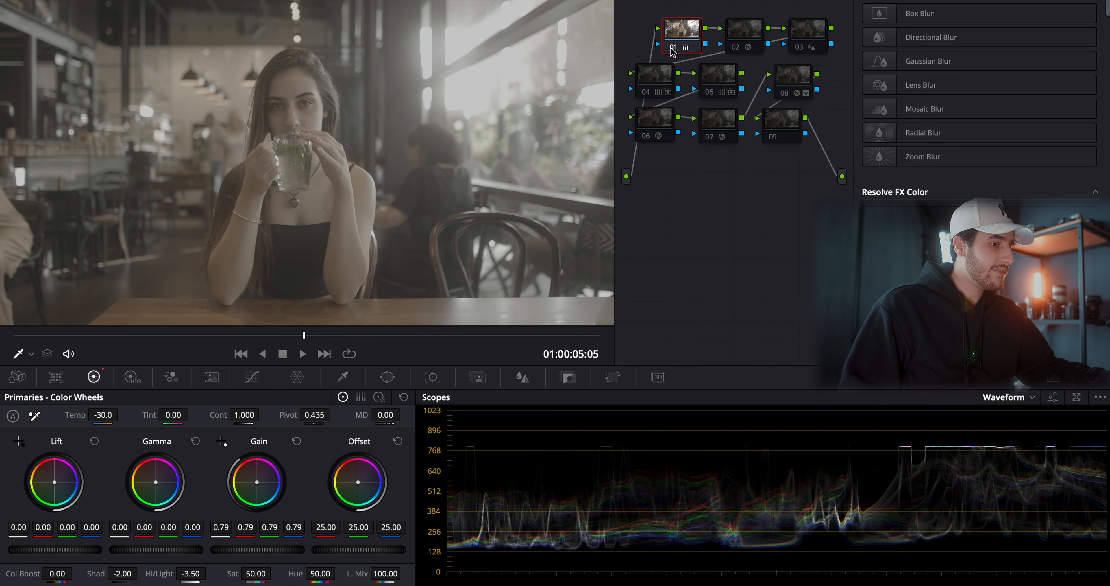
Step: Label node 01 as BALANCE
right_click(676, 25)
click(700, 53)
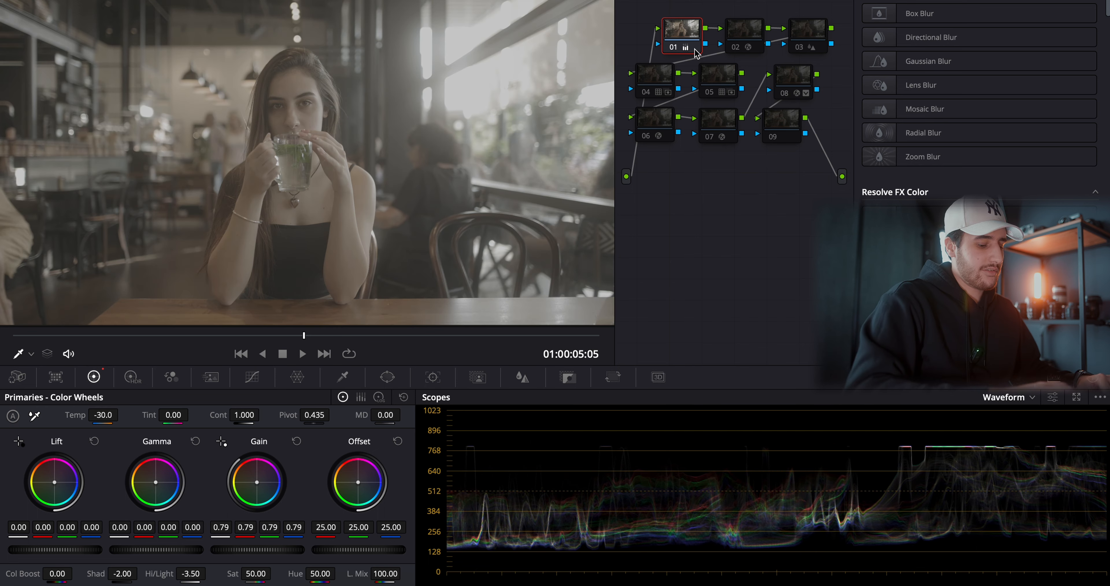
text(BAL)
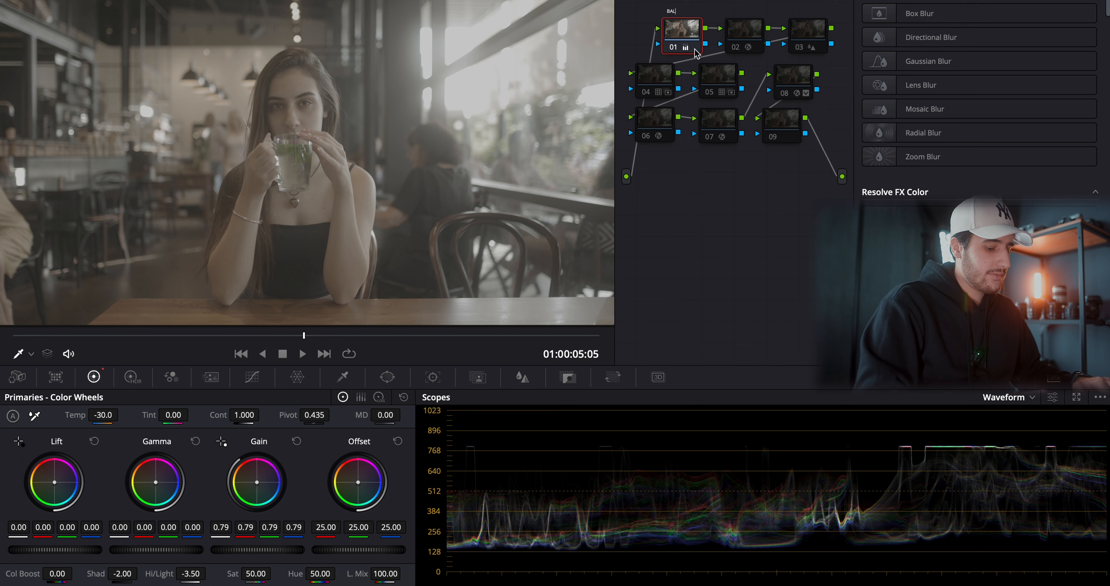
text(ANCE)
key(Return)
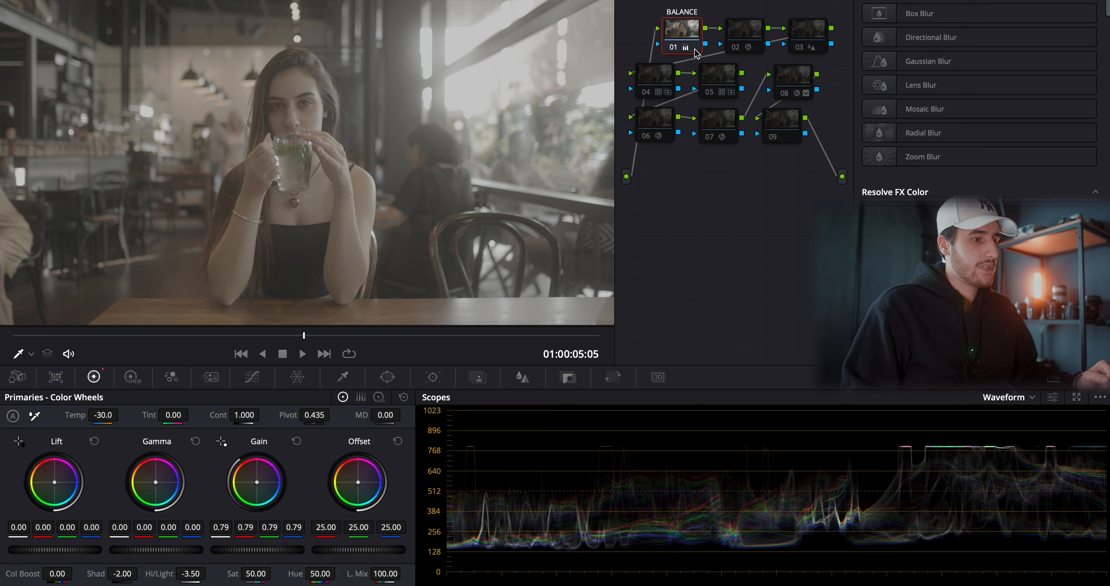
Step: Enable the Color Space Transform on node 02 and the blur on node 03, and show node 03's Blur settings
click(742, 48)
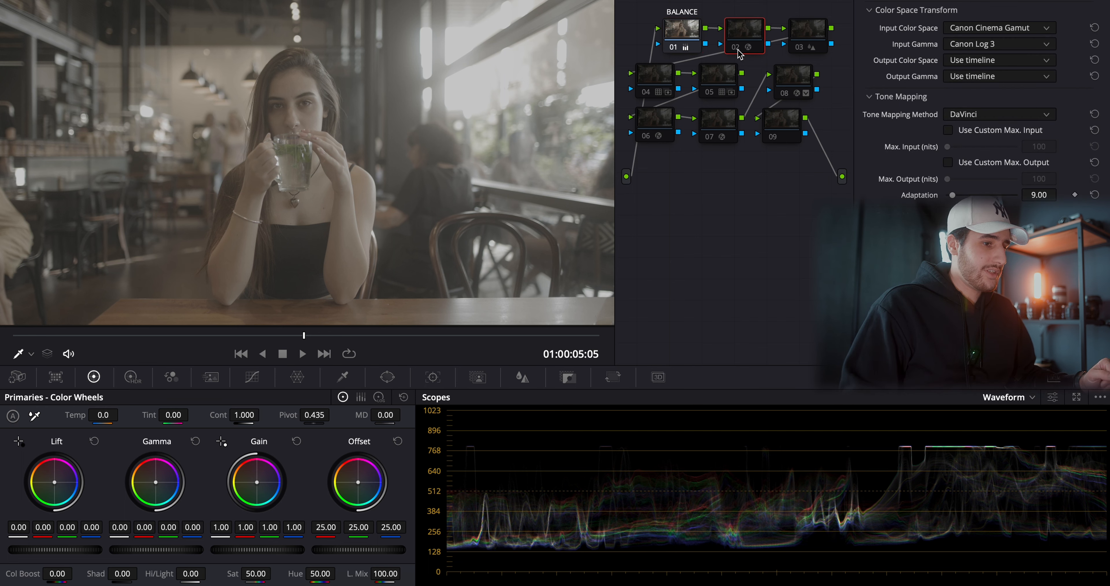
click(738, 50)
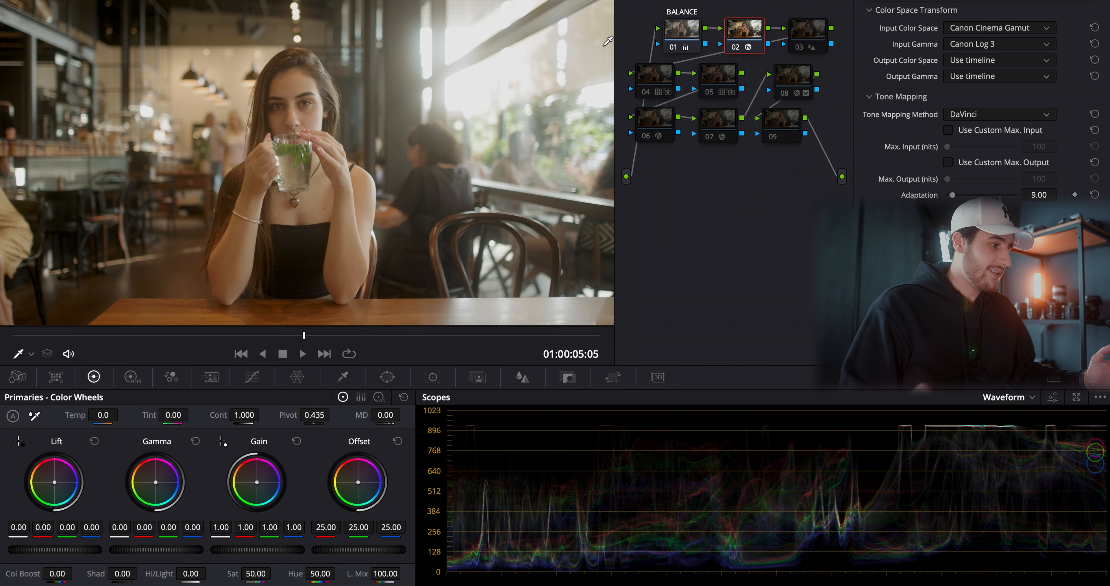
click(801, 49)
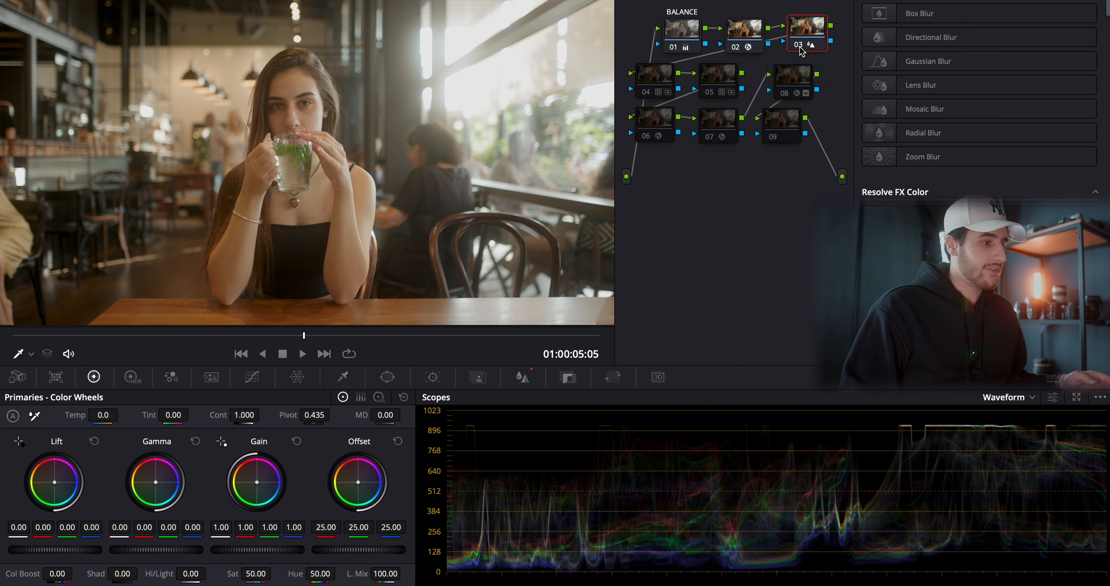
key(ctrl+d)
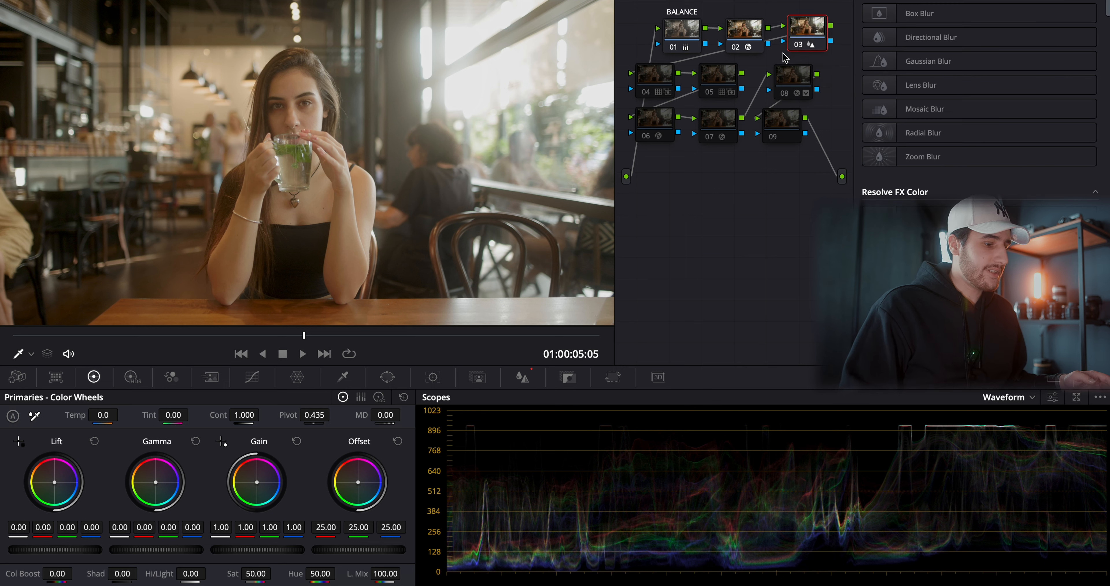
click(522, 377)
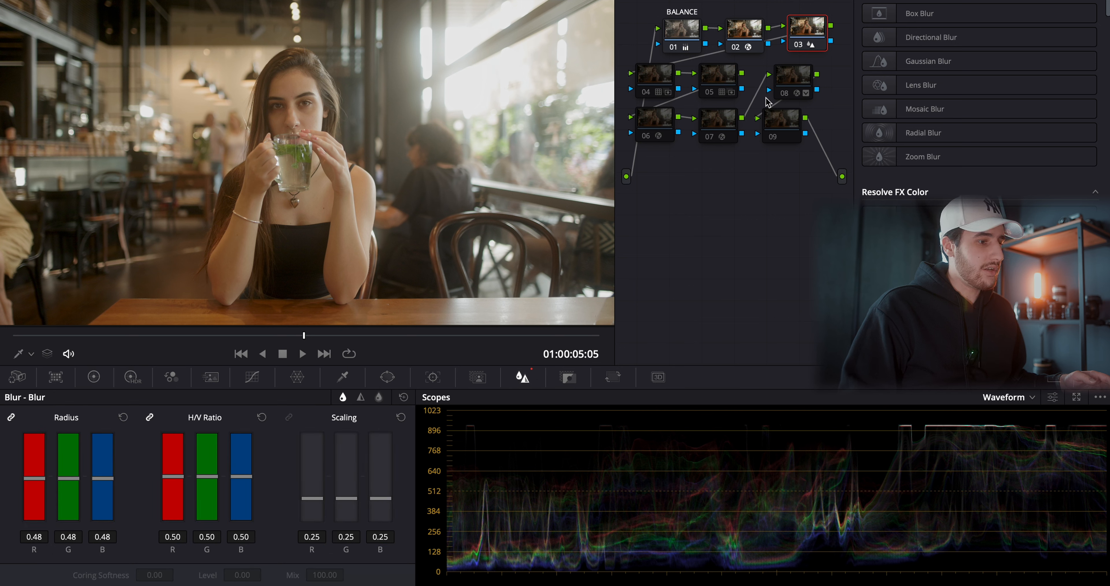
Step: Compare the LUT looks on nodes 04 and 05 by switching each on and off, leaving both disabled
click(670, 88)
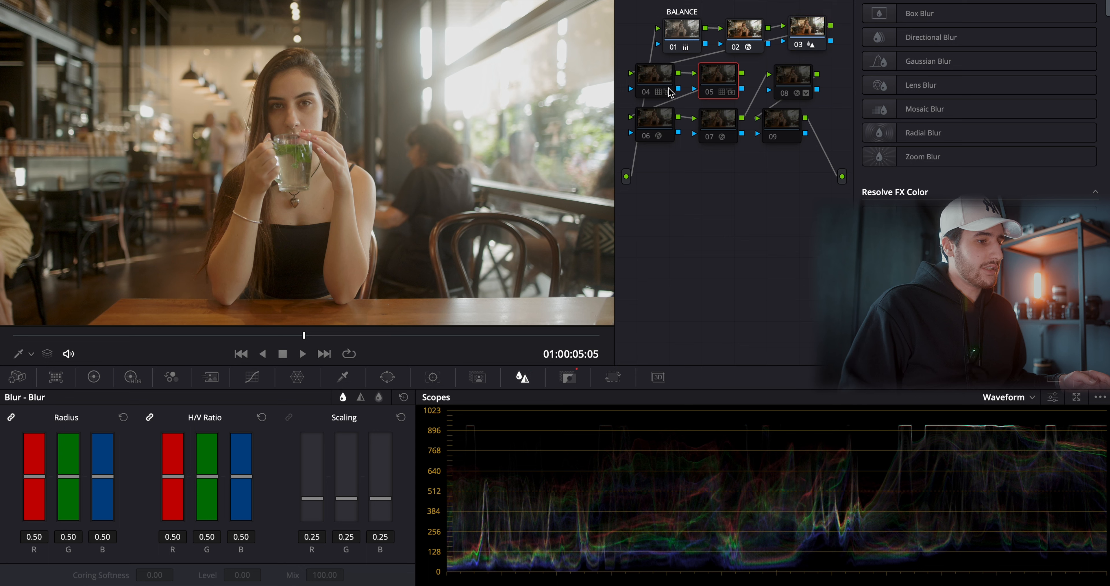
click(705, 86)
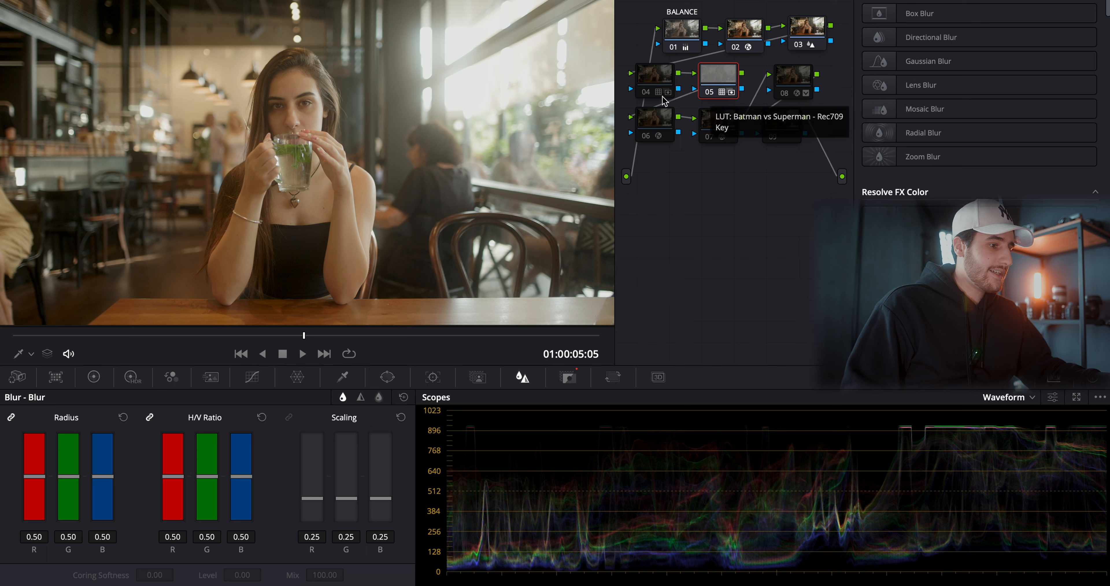
click(650, 97)
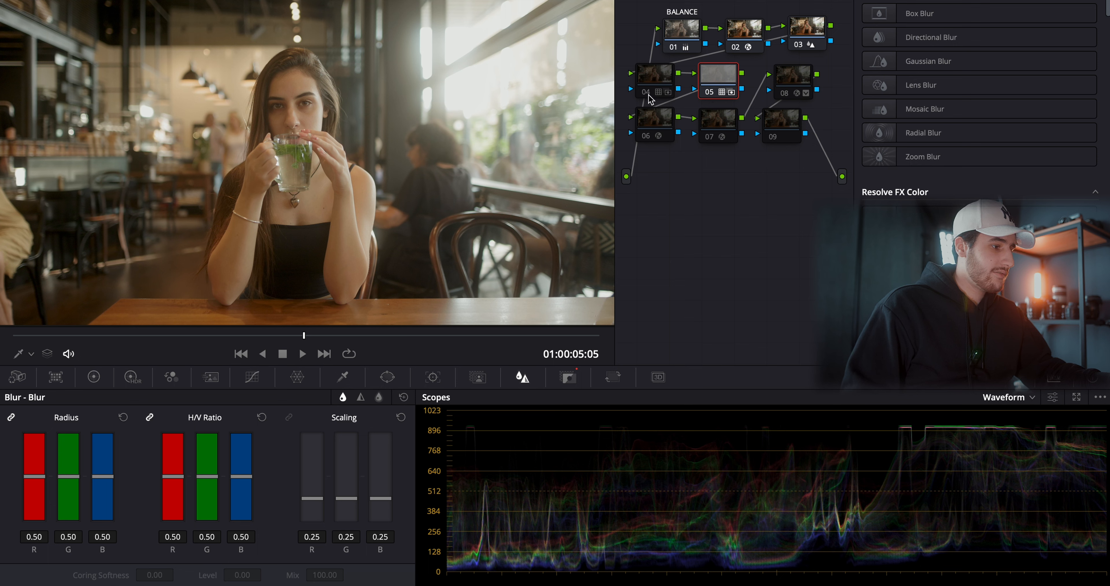
click(649, 96)
click(649, 96)
click(649, 97)
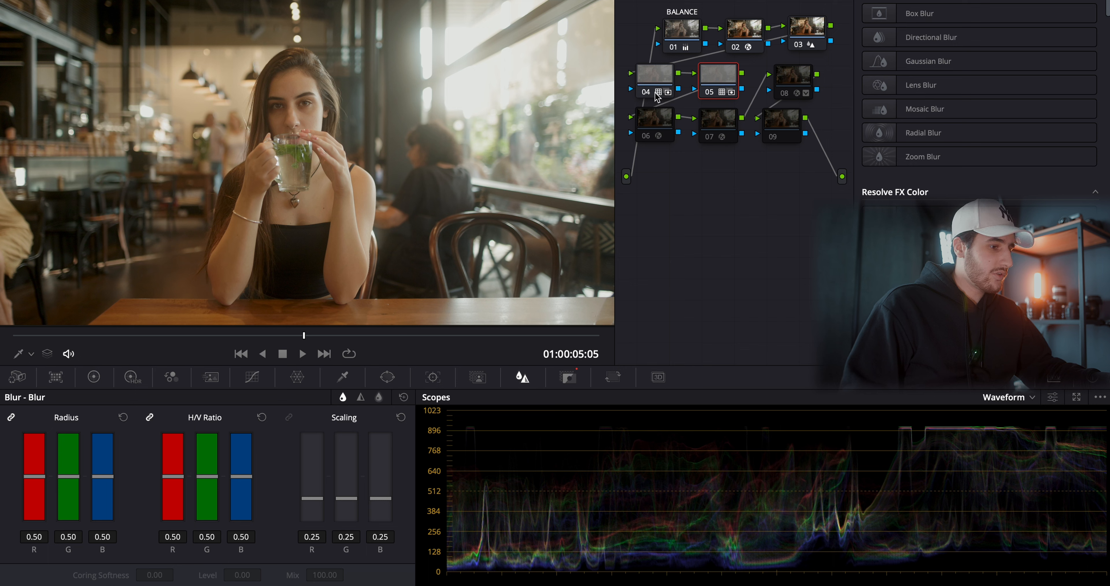
click(646, 97)
click(707, 95)
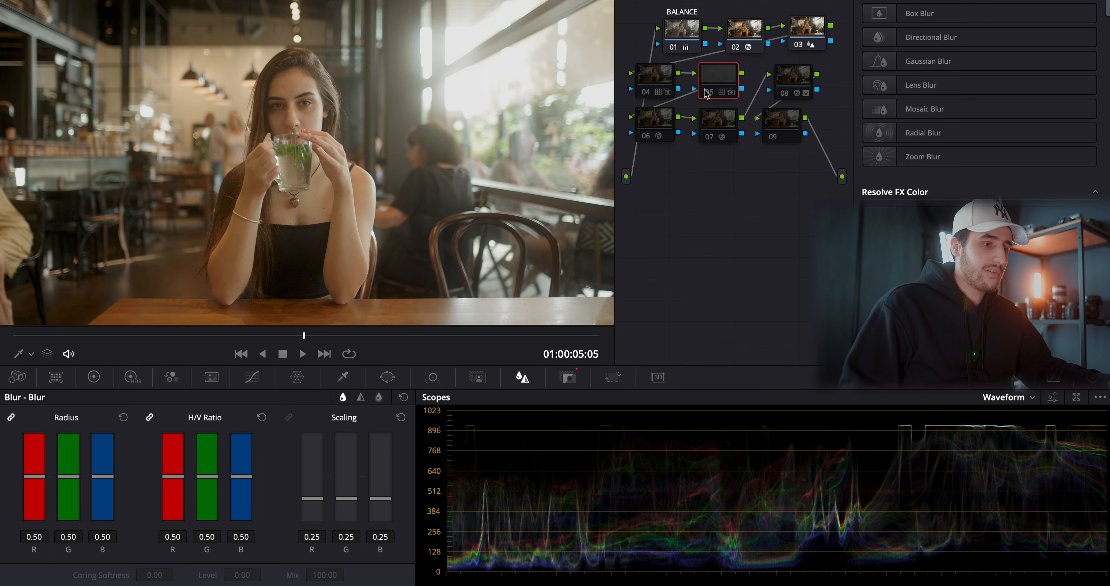
Step: Enable the Realistic blur effect on node 08, comparing the image with and without it
click(787, 81)
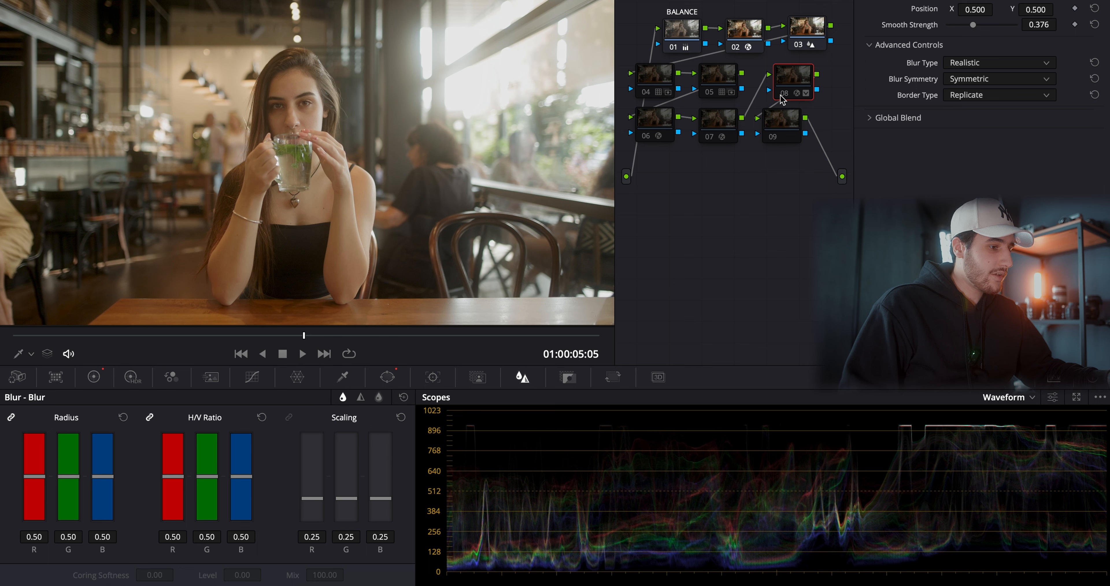
key(ctrl+d)
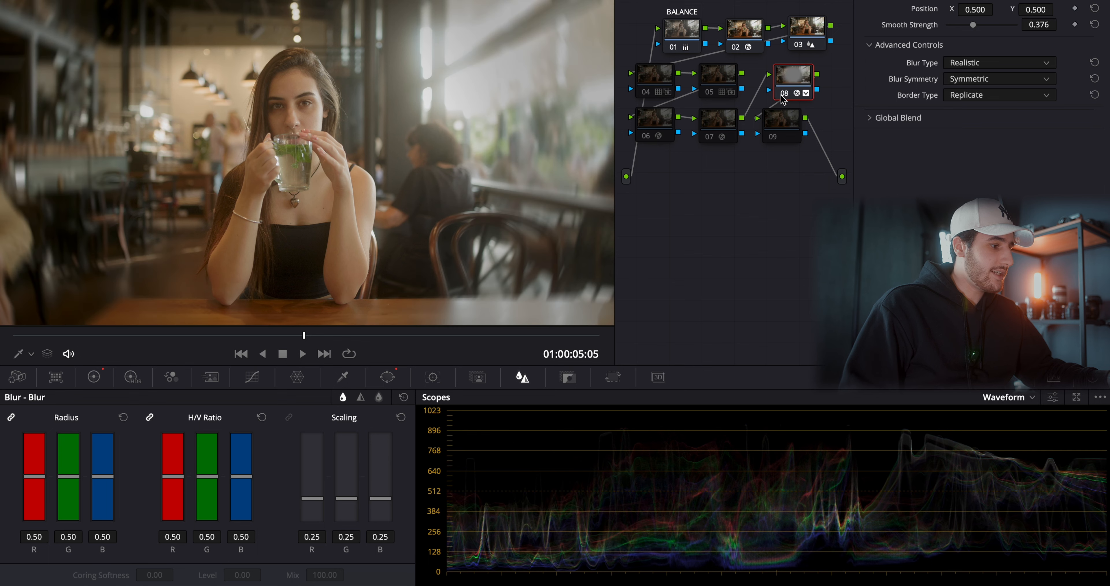
key(ctrl+d)
key(ctrl+d)
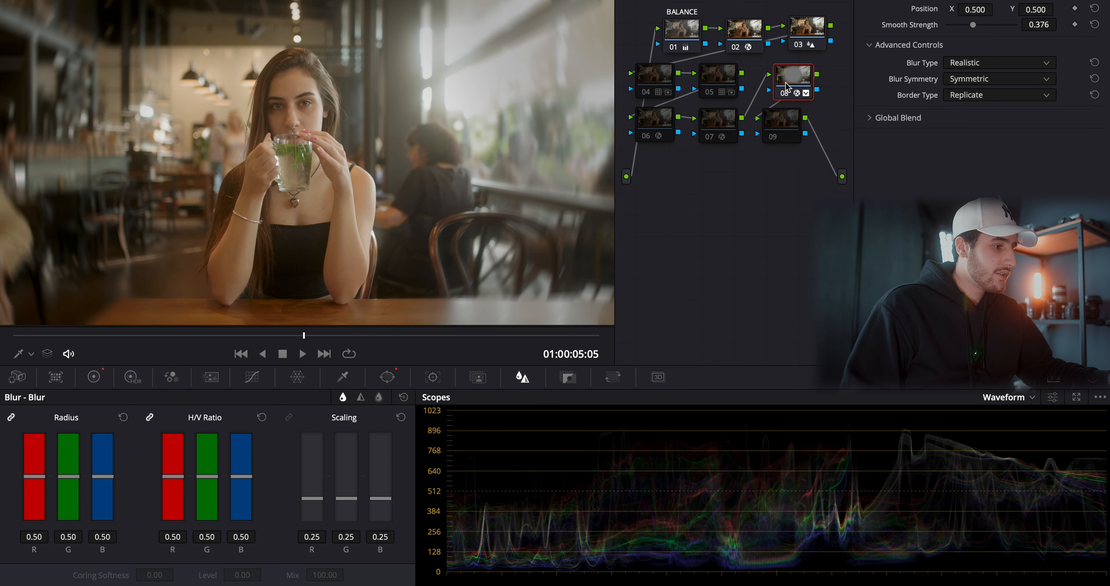
Step: Try a different Global Blend amount for node 08's blur effect and return it to 1.000
click(907, 119)
click(1008, 138)
mouse_move(1008, 139)
mouse_down()
mouse_move(989, 139)
mouse_move(1024, 140)
mouse_up()
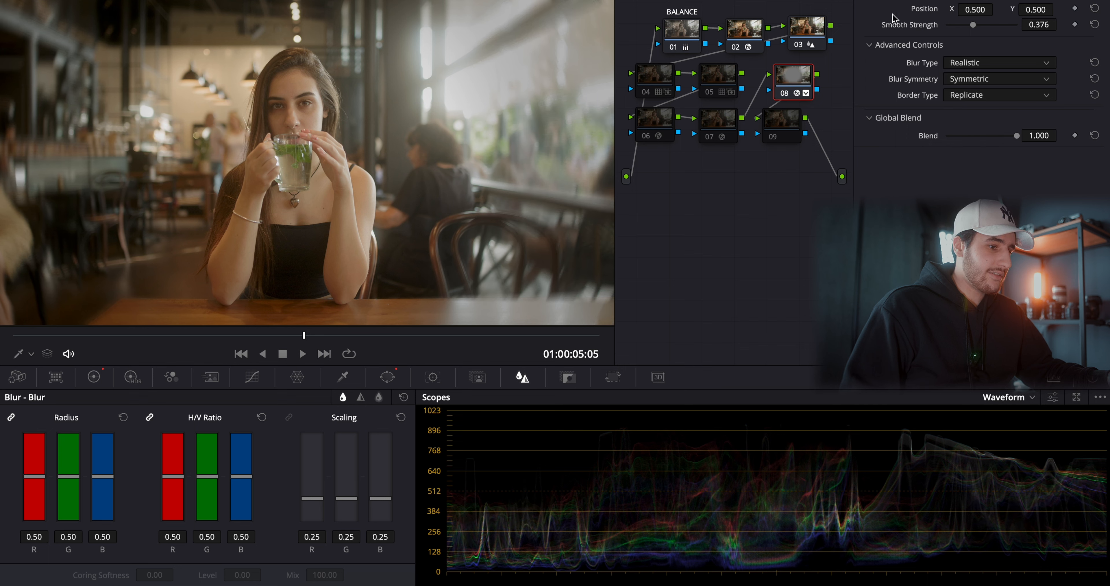
Step: Enable the Lens Distortion effect on node 06
click(645, 131)
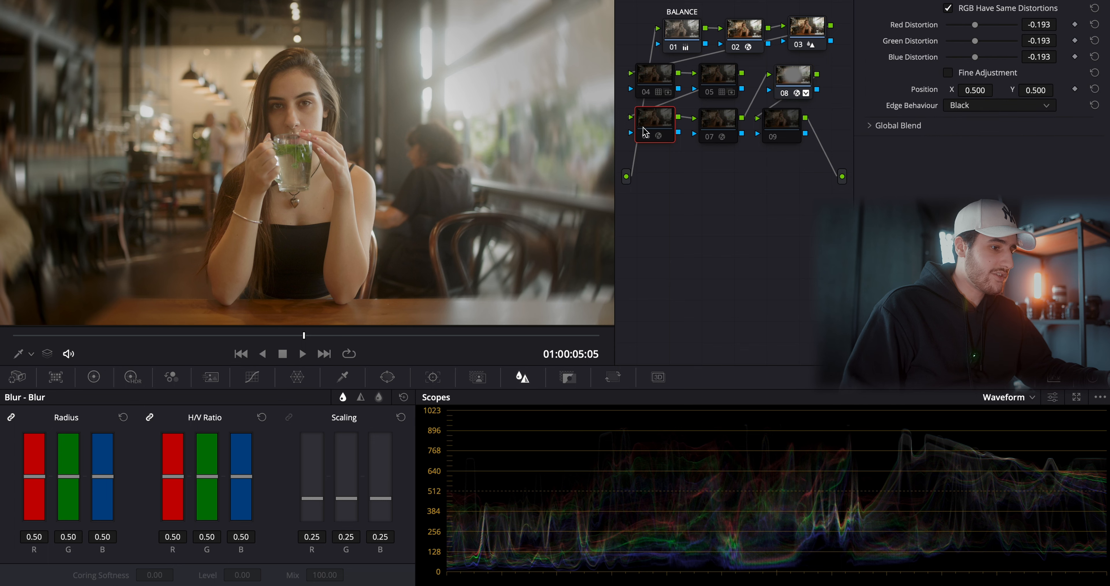
click(646, 137)
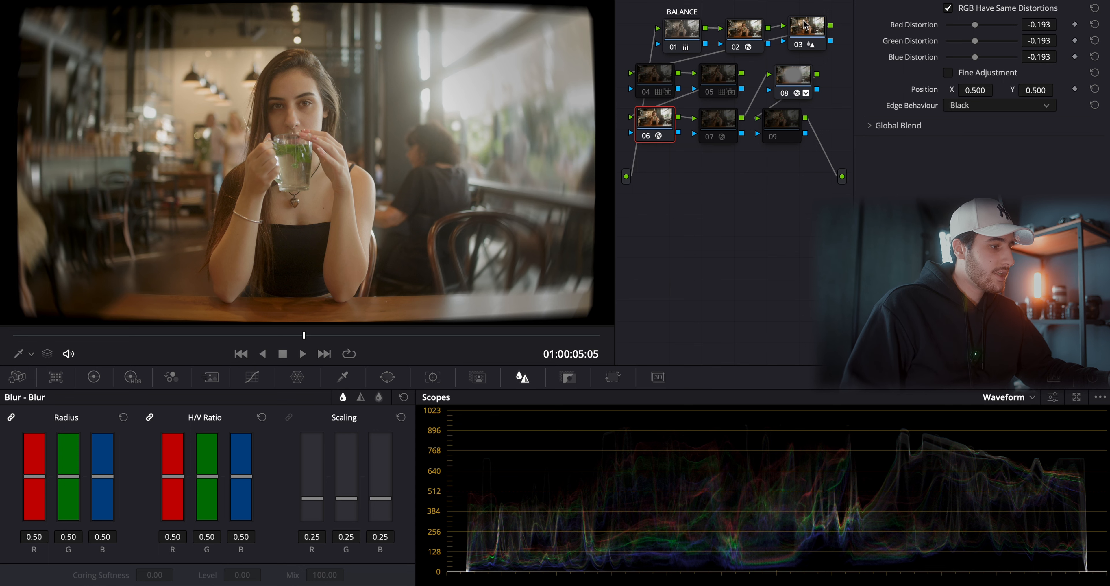
Step: Compare the image with and without node 06's lens distortion, and disable the blur on node 08
click(646, 137)
click(646, 137)
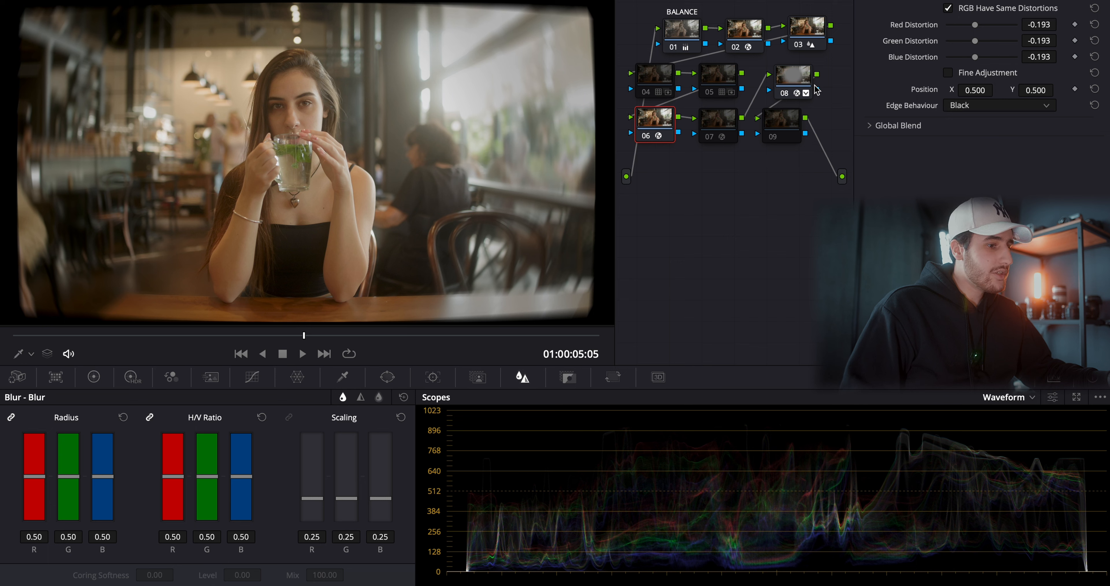
click(789, 96)
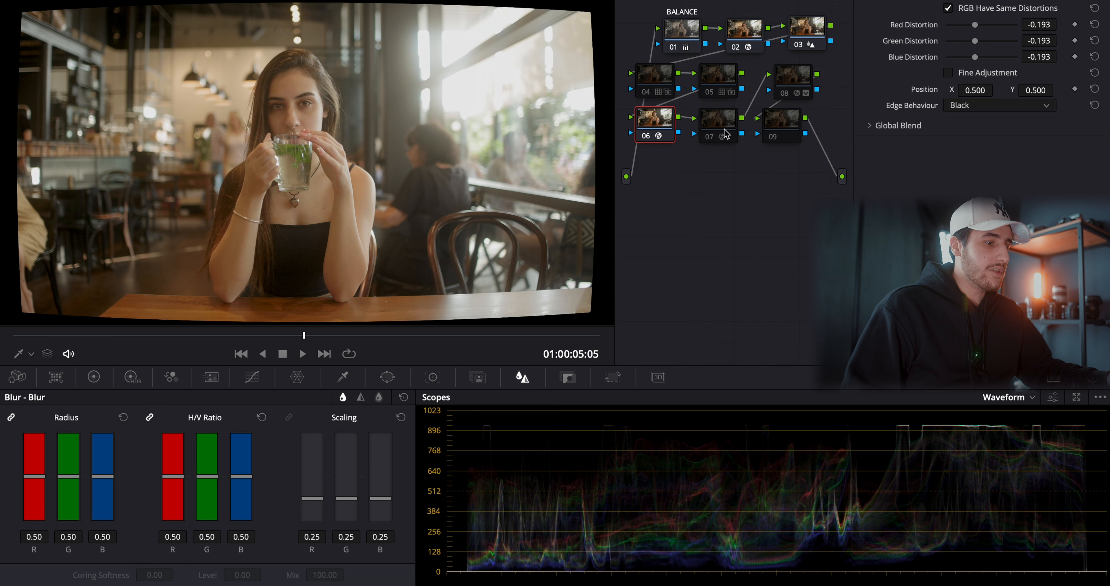
Step: Enable the Transform zoom on node 07, comparing the framing with and without it
click(710, 144)
click(709, 142)
click(709, 138)
click(709, 139)
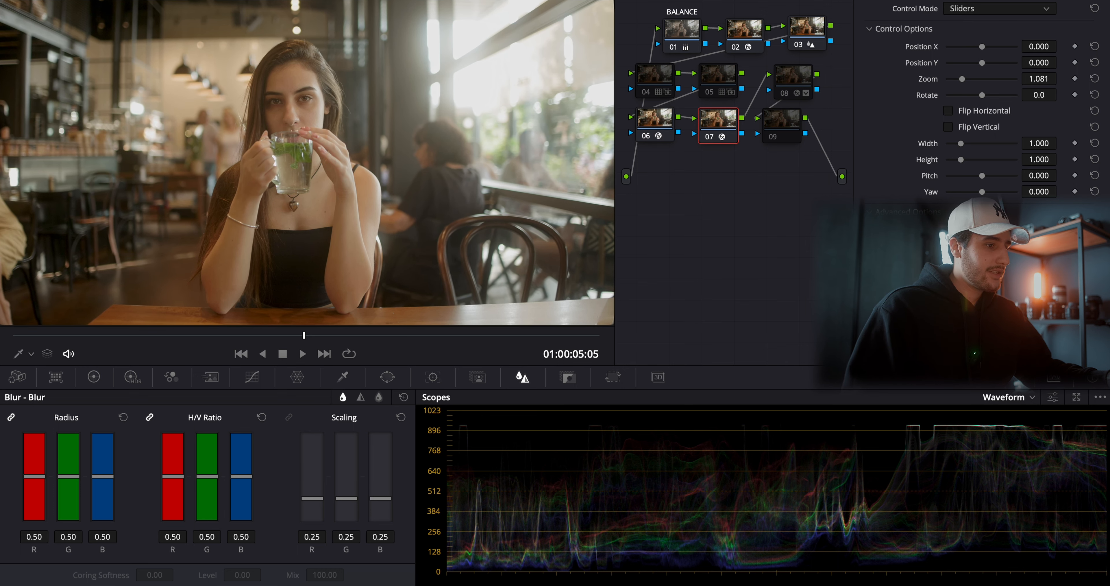
Step: Compare the graded and ungraded image by repeatedly bypassing and restoring the whole grade
key(shift+d)
key(shift+d)
key(shift+d)
key(shift+d)
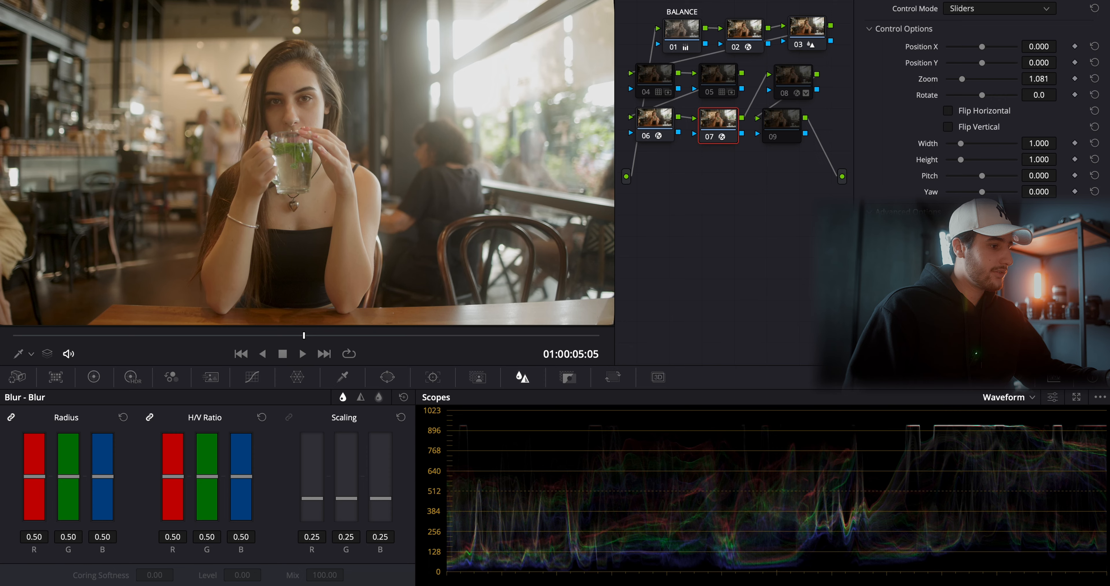
key(shift+d)
key(shift+d)
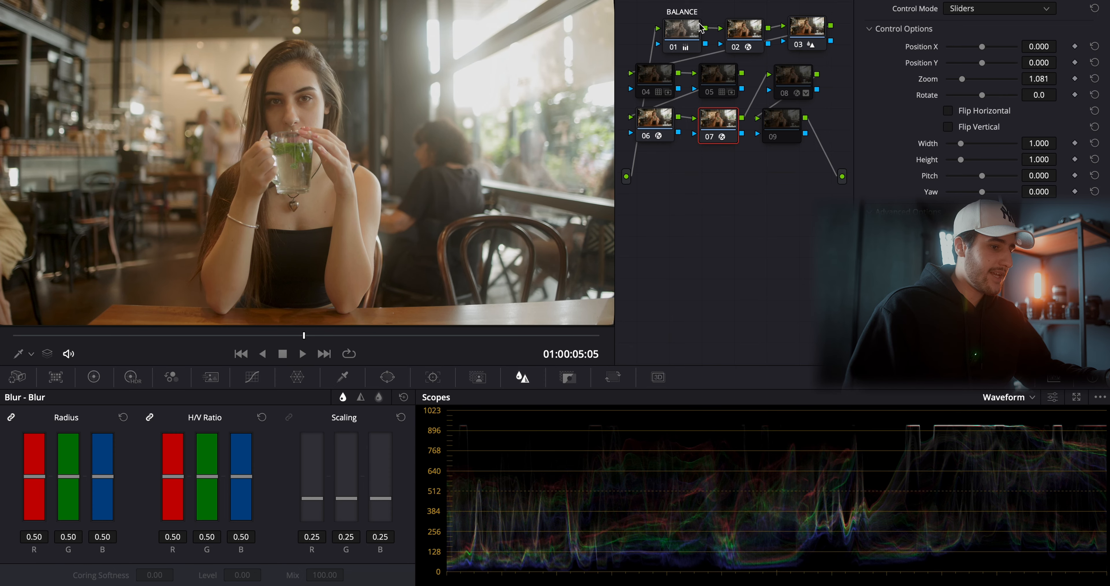
Step: Re-enable nodes 08, 04 and 05, and view the finished café grade full screen
click(784, 94)
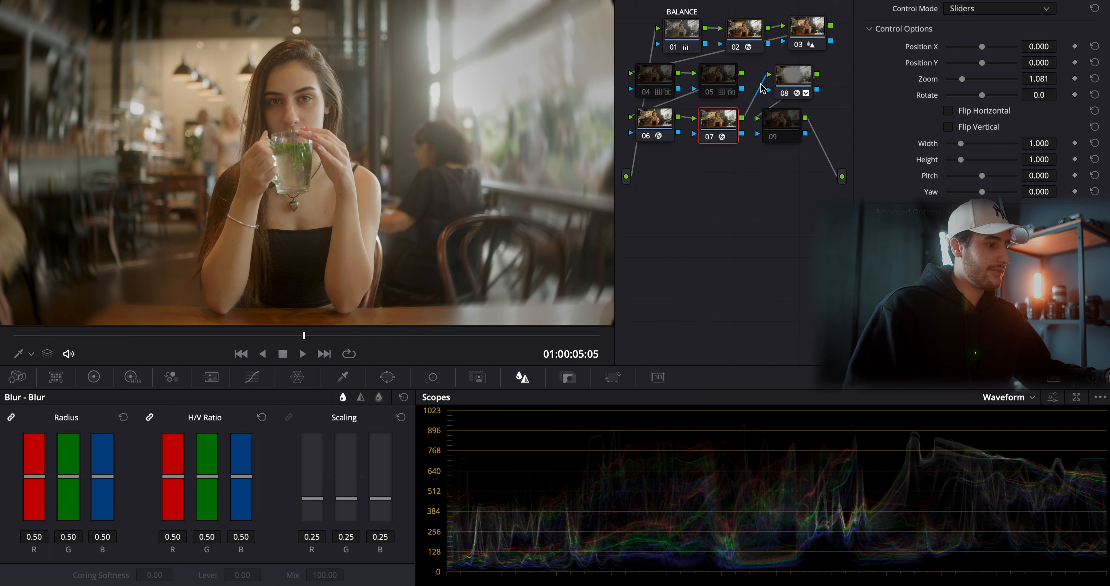
click(650, 90)
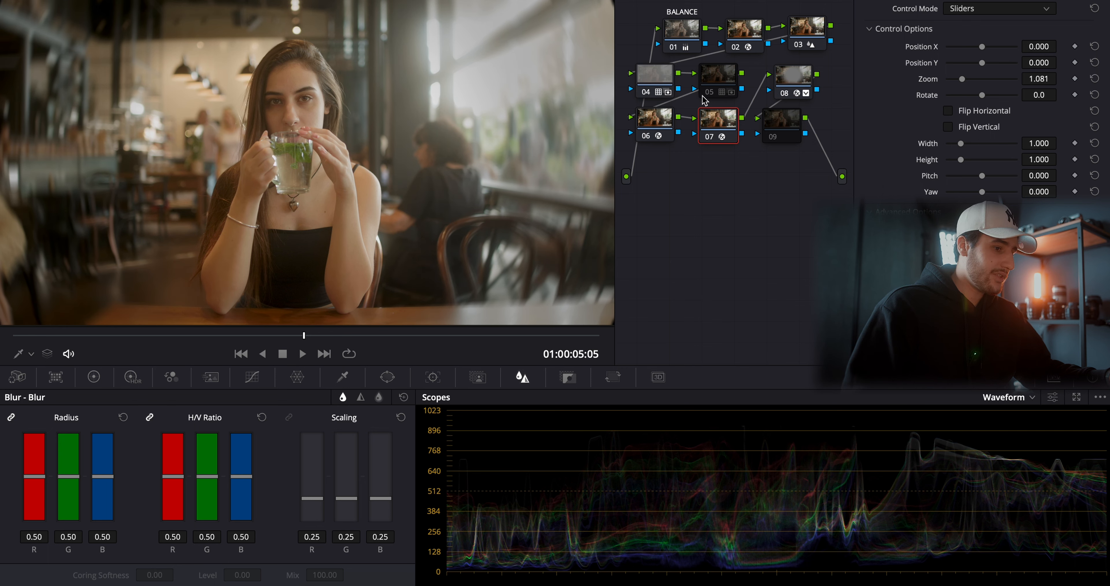
click(709, 92)
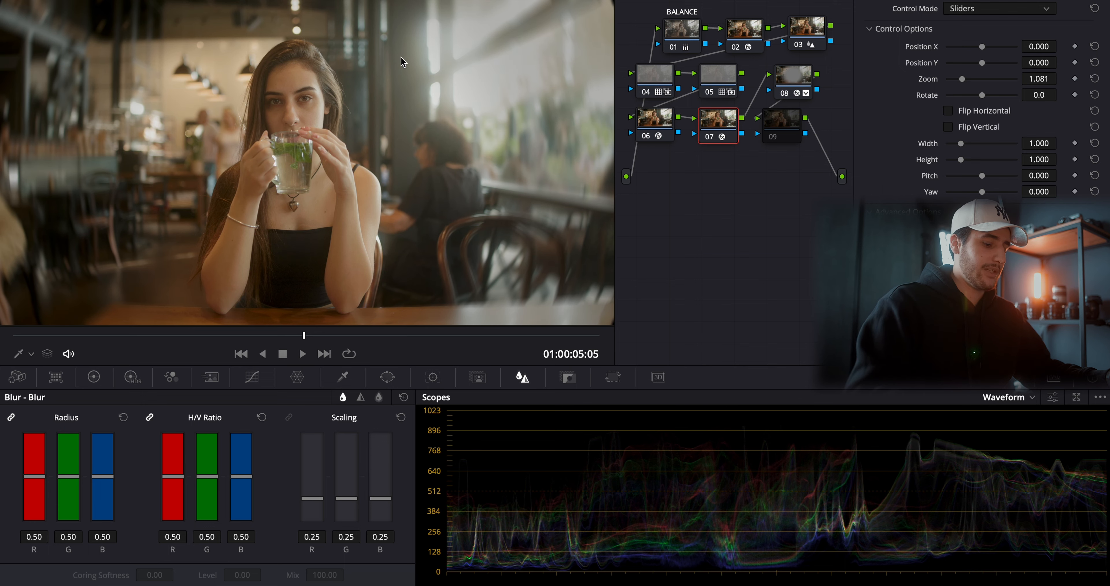
key(ctrl+f)
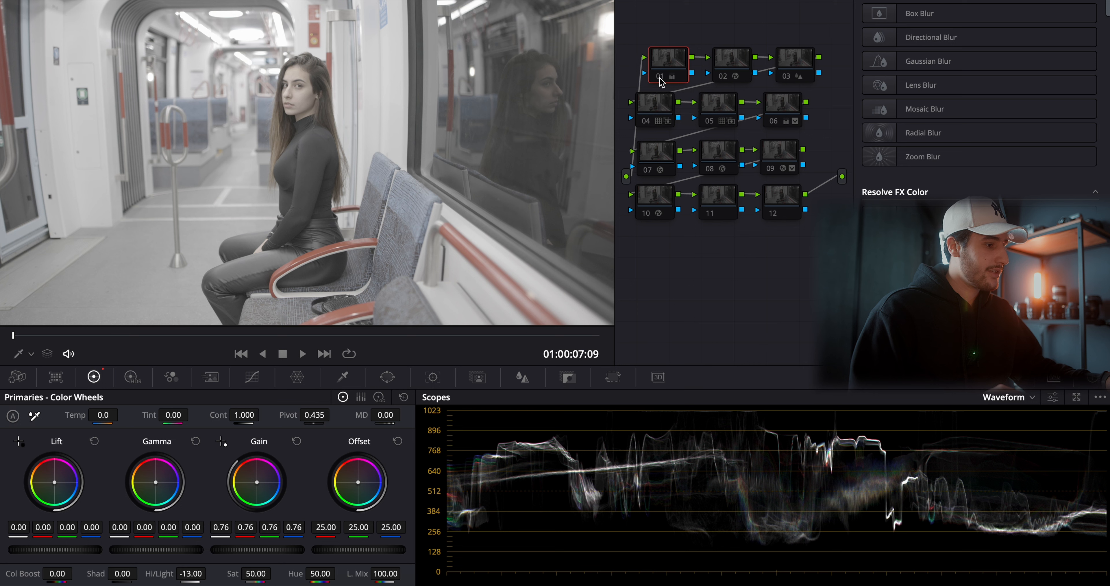
Step: On the train clip, enable the balance on node 01 and the Color Space Transform on node 02, comparing node 02 on and off
click(659, 80)
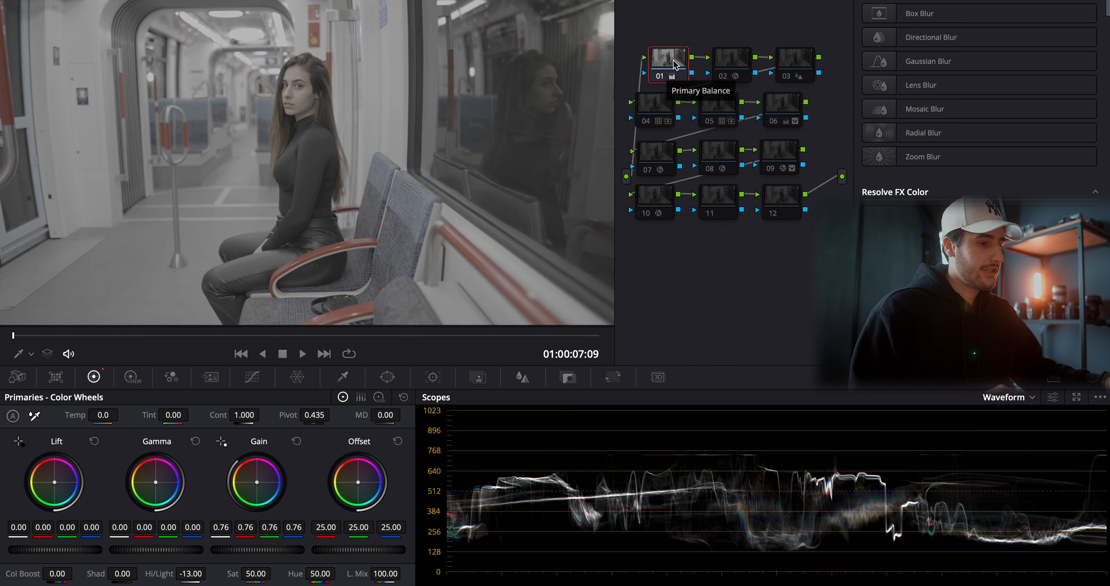
click(719, 67)
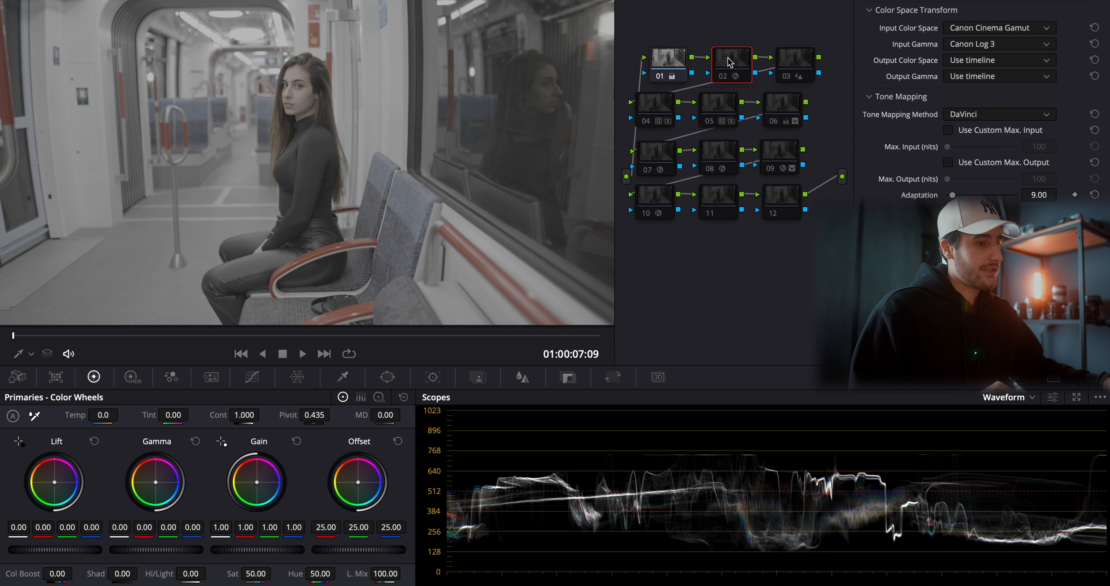
click(721, 76)
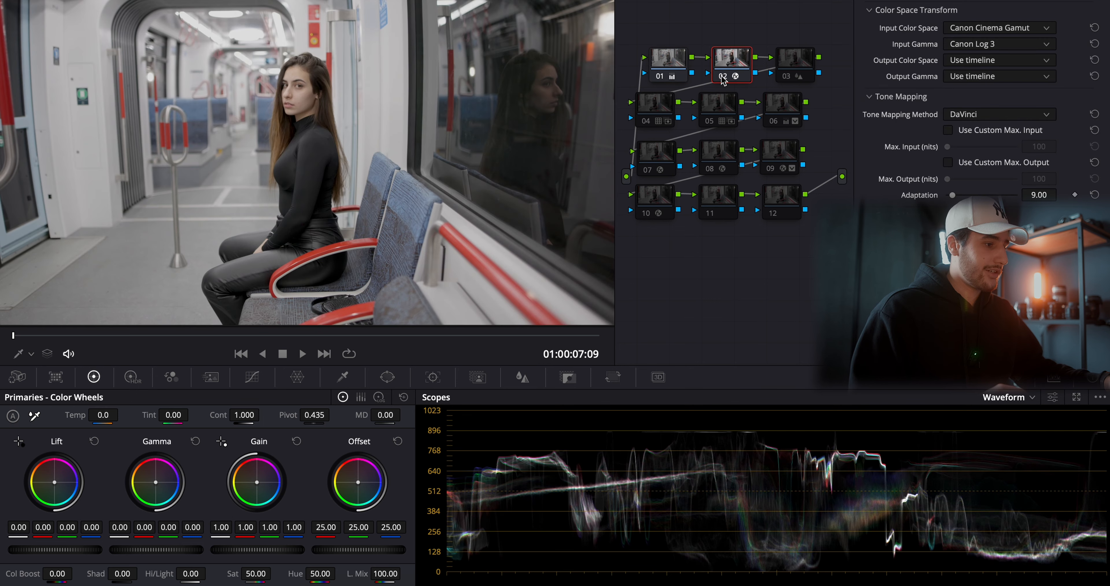
click(721, 76)
click(723, 76)
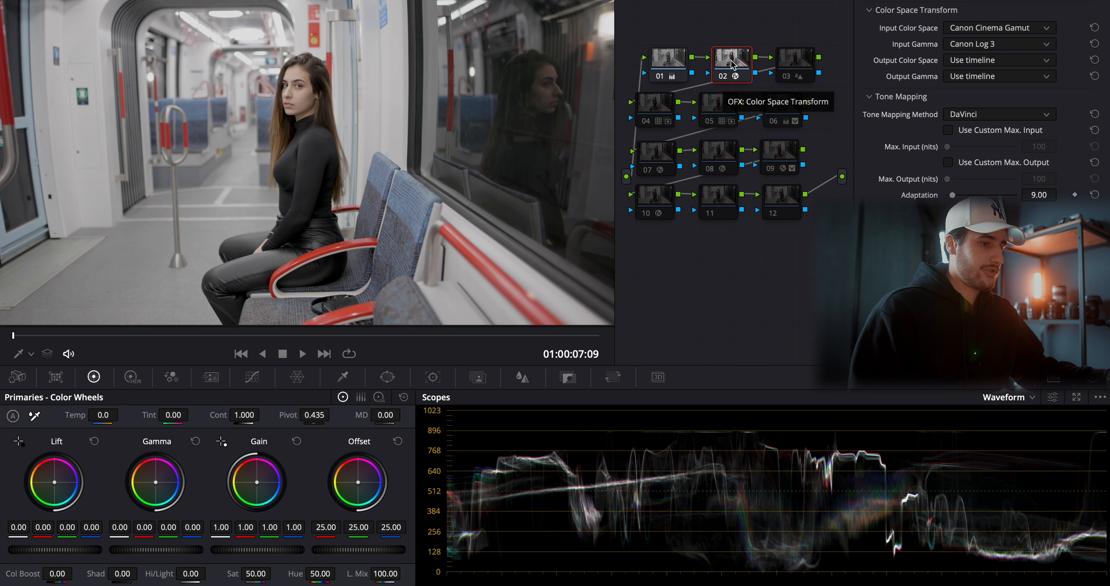
Step: Enable the blur on node 03 of the train clip, keeping the primary color wheels displayed
click(801, 59)
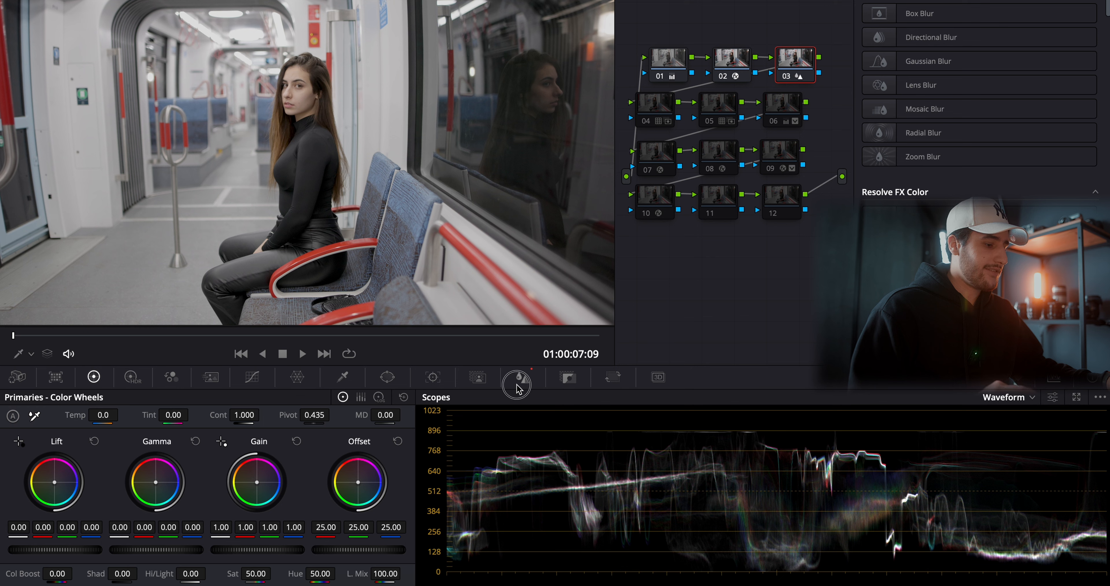
click(522, 376)
click(93, 377)
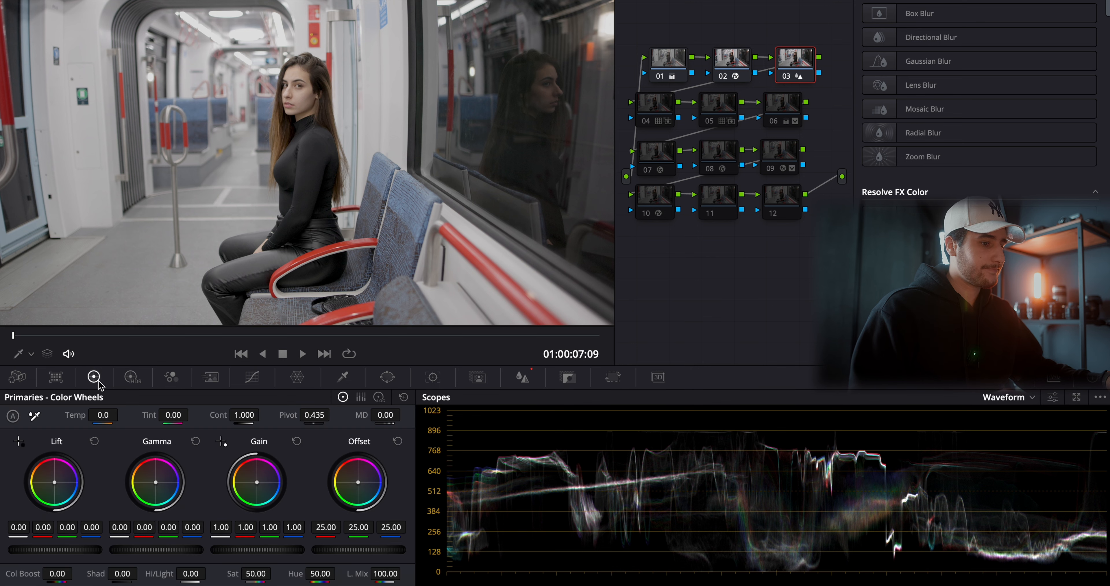
Step: Enable the LUT look on node 04, switching it off and on repeatedly to compare its effect
click(640, 108)
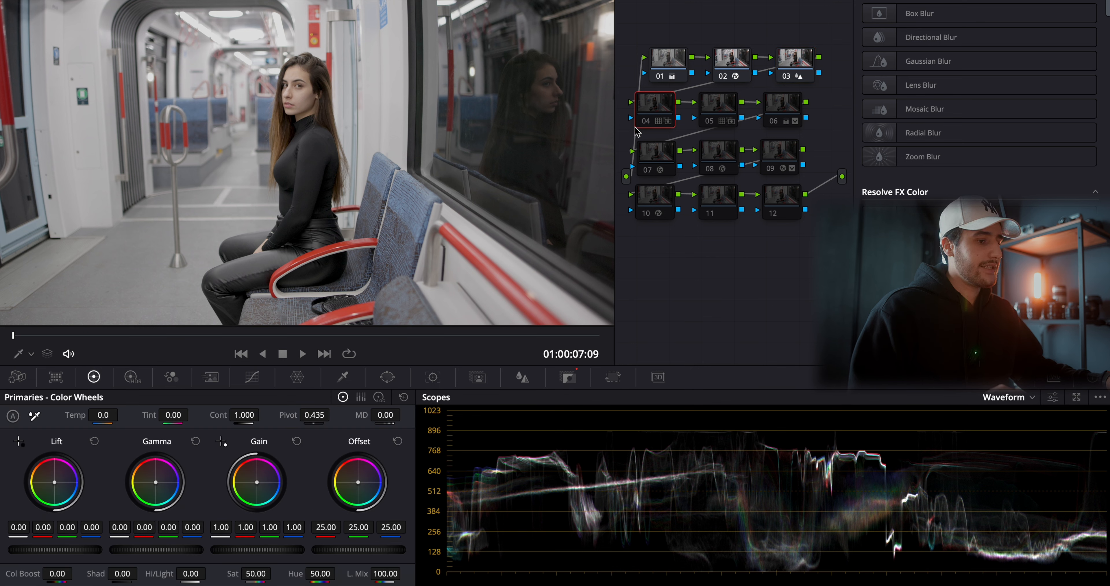
click(646, 122)
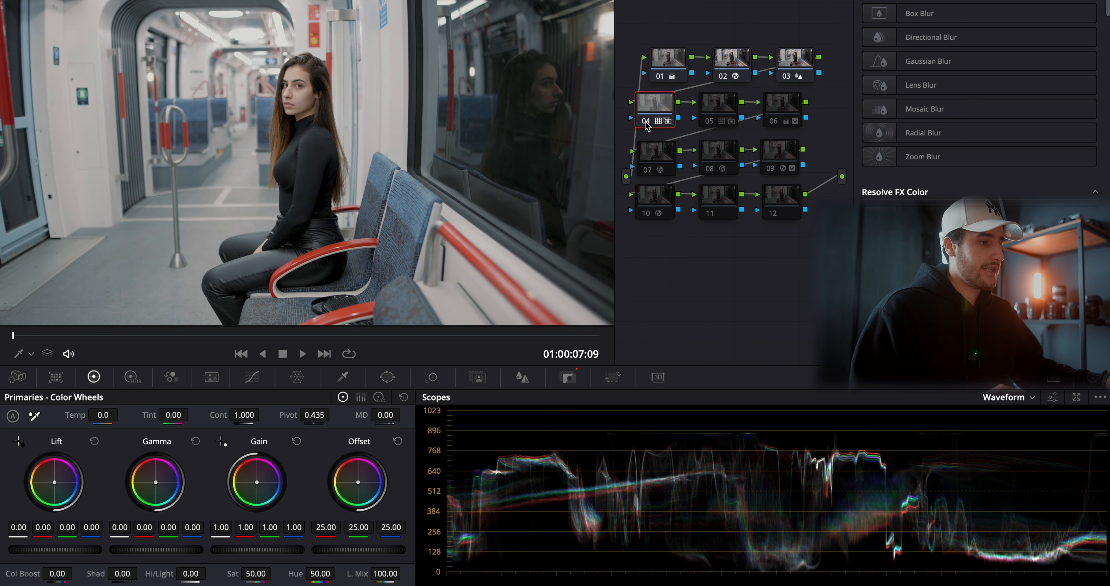
click(646, 123)
click(646, 123)
click(646, 123)
click(646, 123)
click(647, 123)
click(646, 123)
click(646, 123)
click(646, 123)
click(646, 123)
click(646, 123)
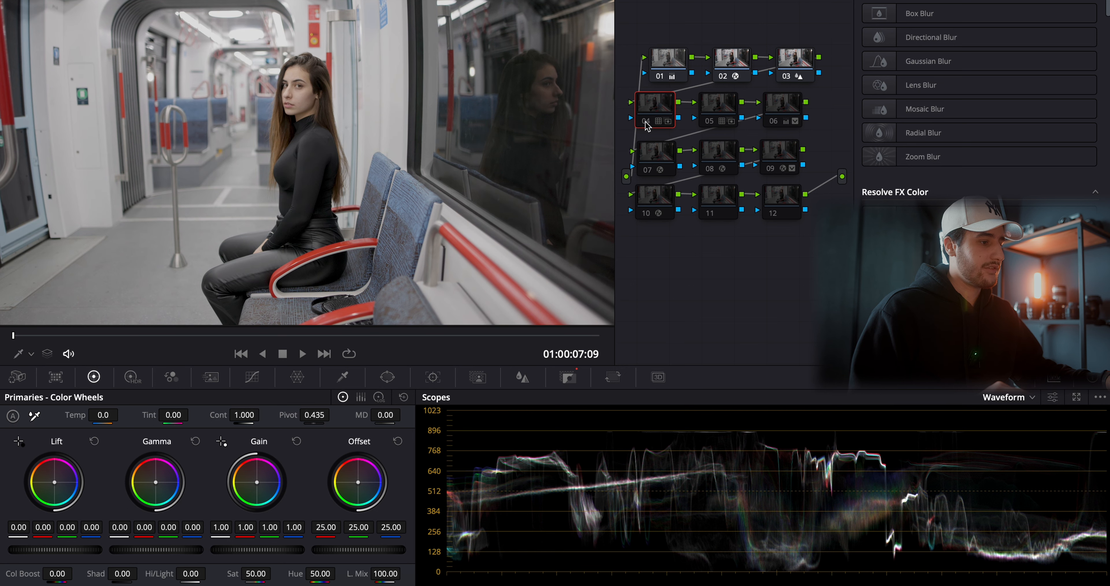
click(646, 123)
Step: Enable the LUT look on node 05, comparing the train shot with and without it
click(709, 123)
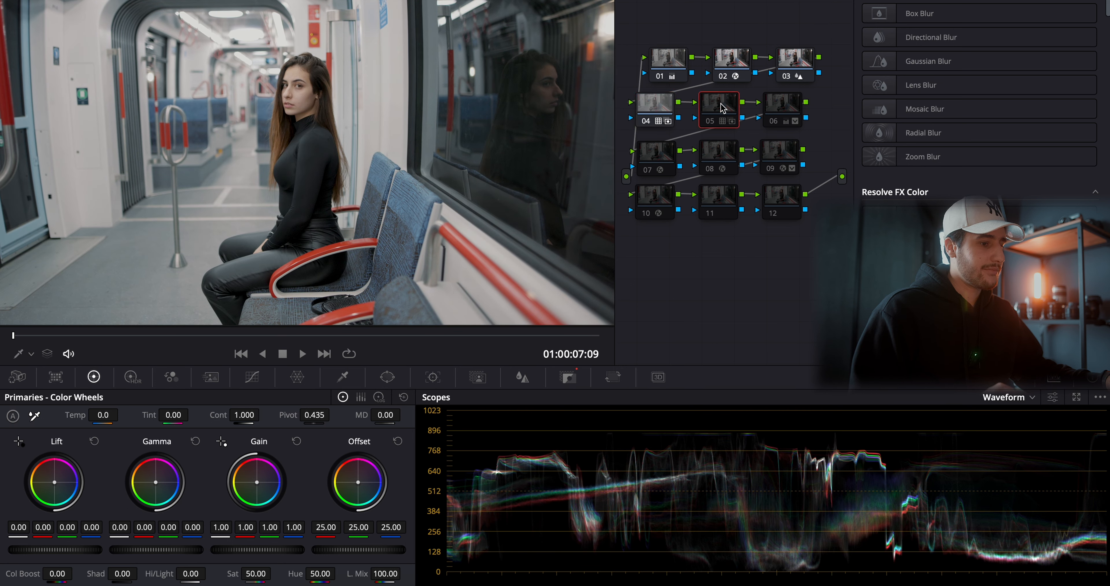
click(710, 123)
click(709, 123)
click(709, 123)
click(710, 123)
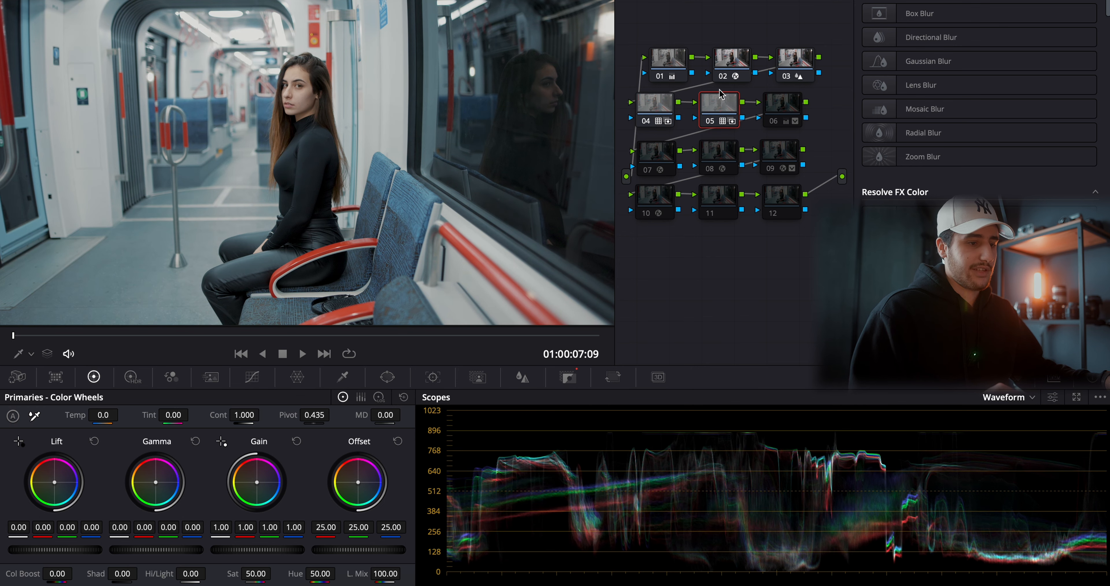
Step: Enable the skin correction on node 06, inspecting its highlighted selection on the woman's face and comparing it on and off
click(783, 115)
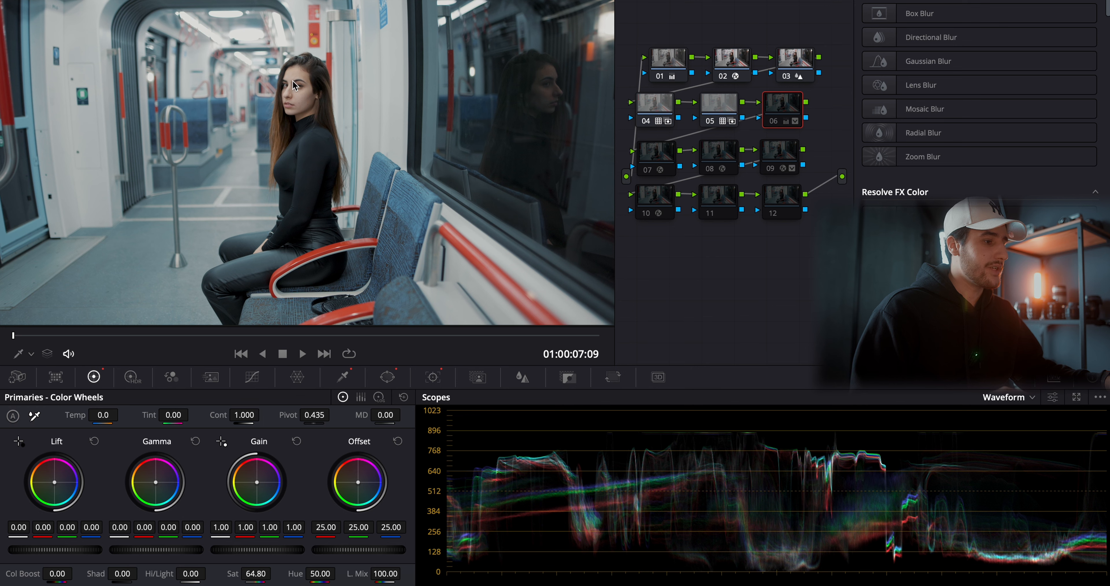
scroll(297, 80, up, 3)
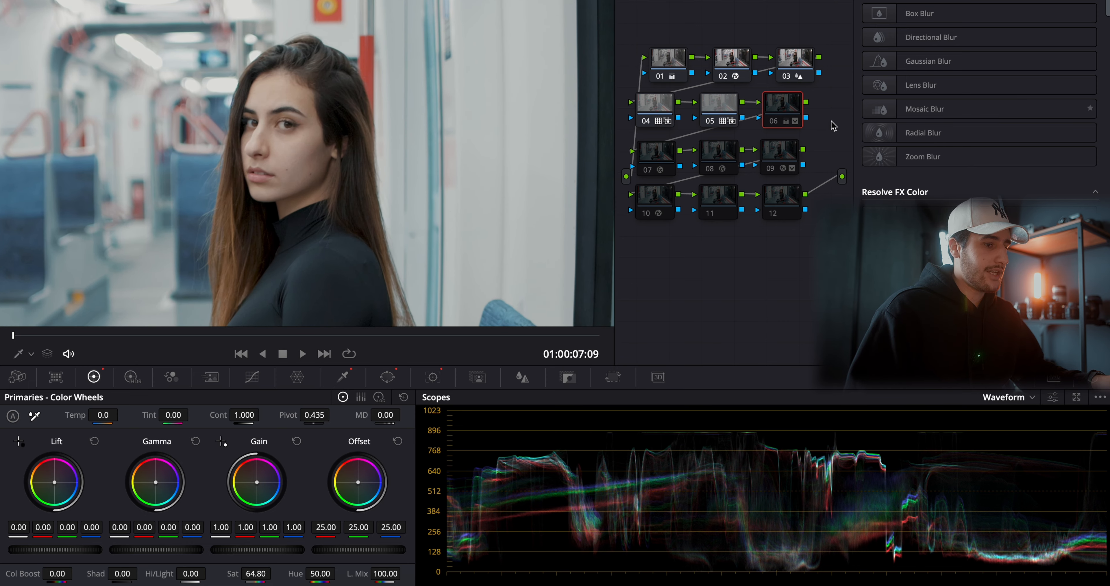
click(778, 124)
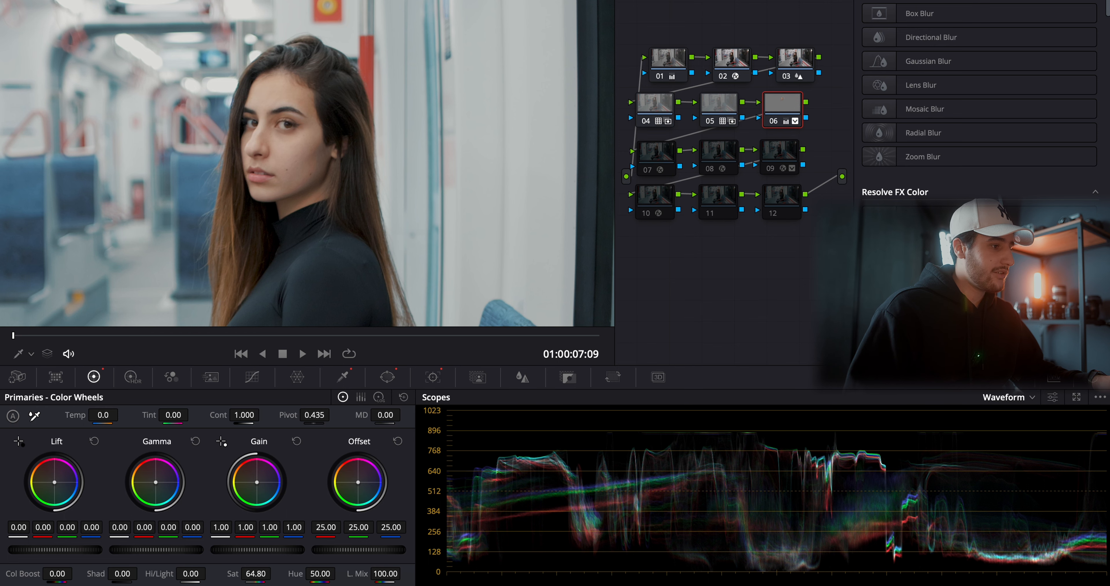
key(shift+h)
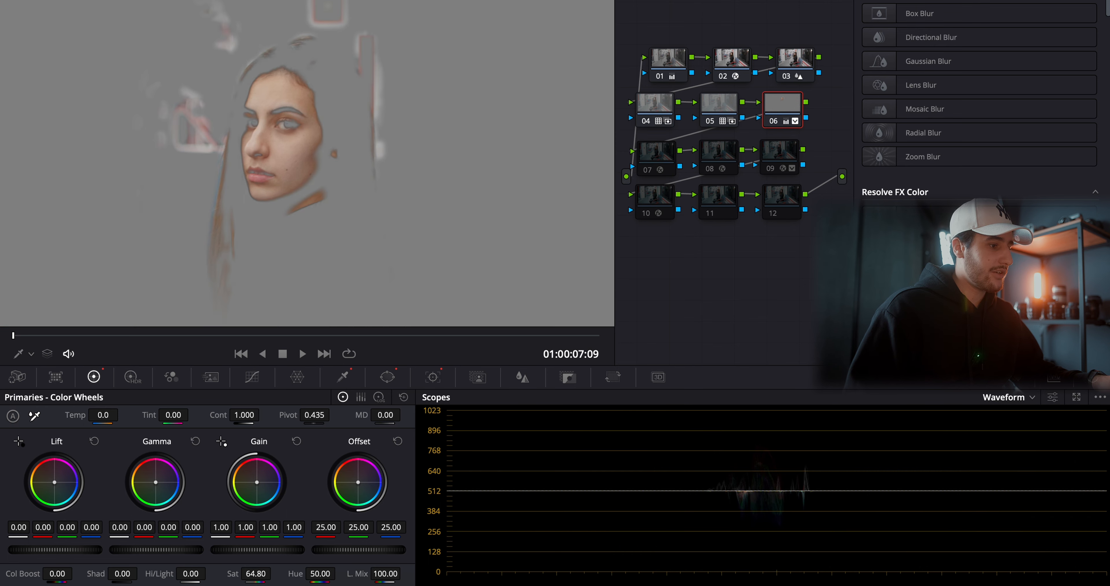
key(shift+h)
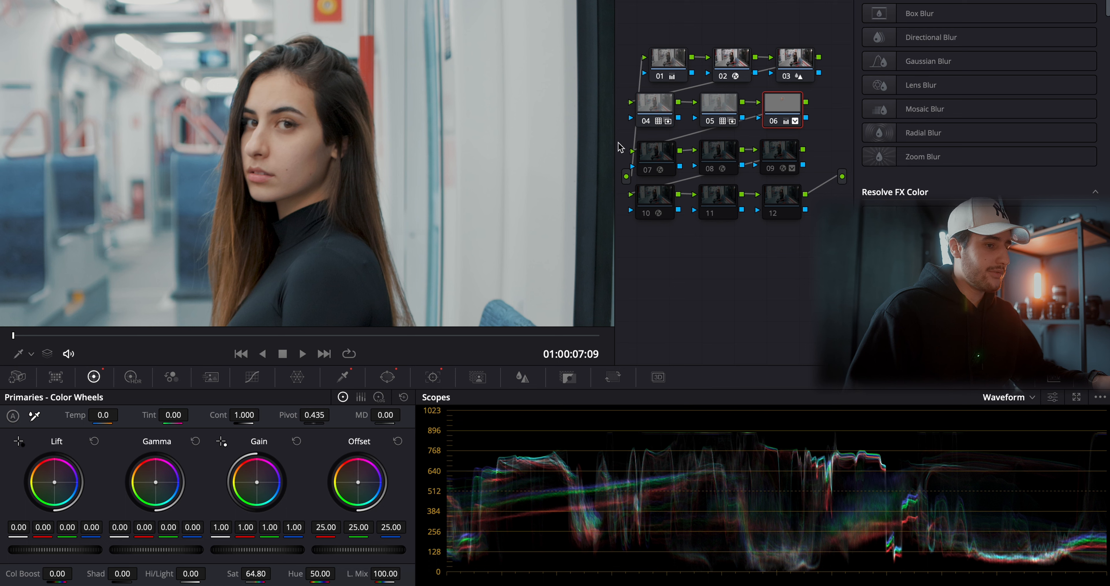
mouse_move(778, 123)
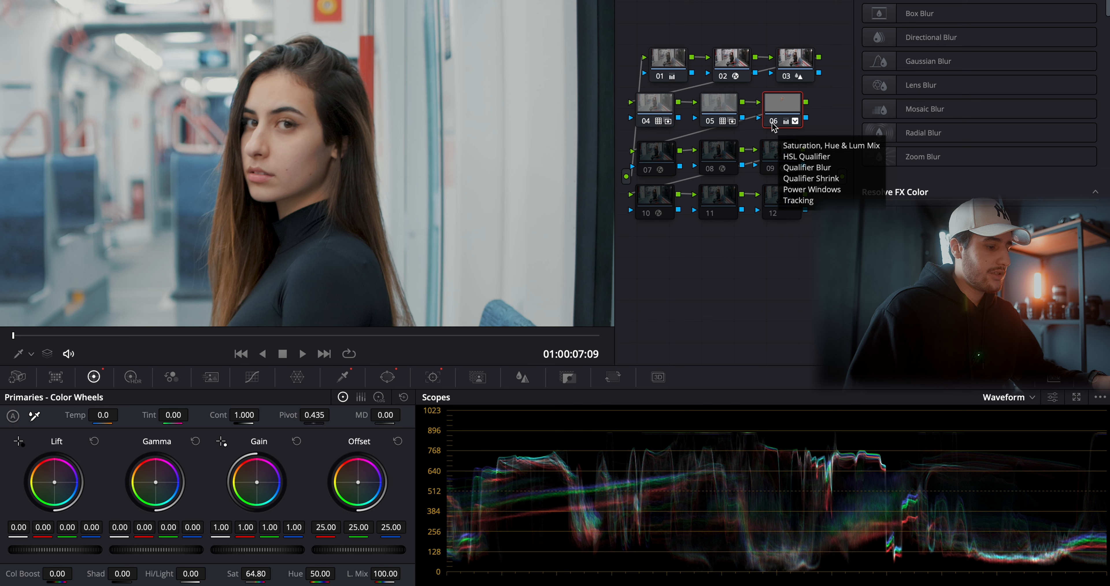
click(774, 123)
click(774, 123)
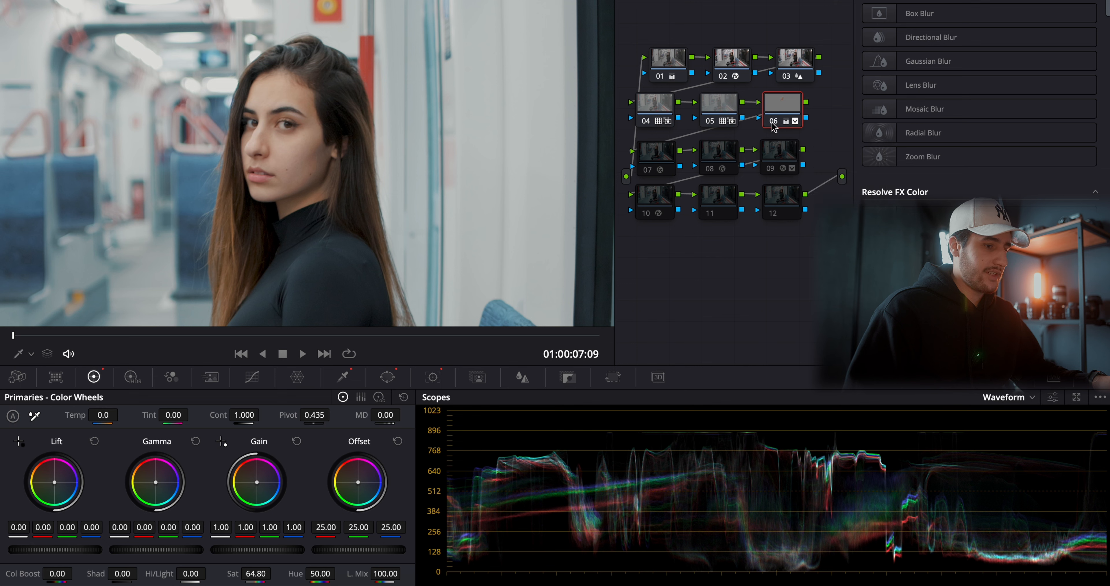
Step: Enable the Lens Distortion effect on node 07, comparing the train shot with and without it
click(656, 156)
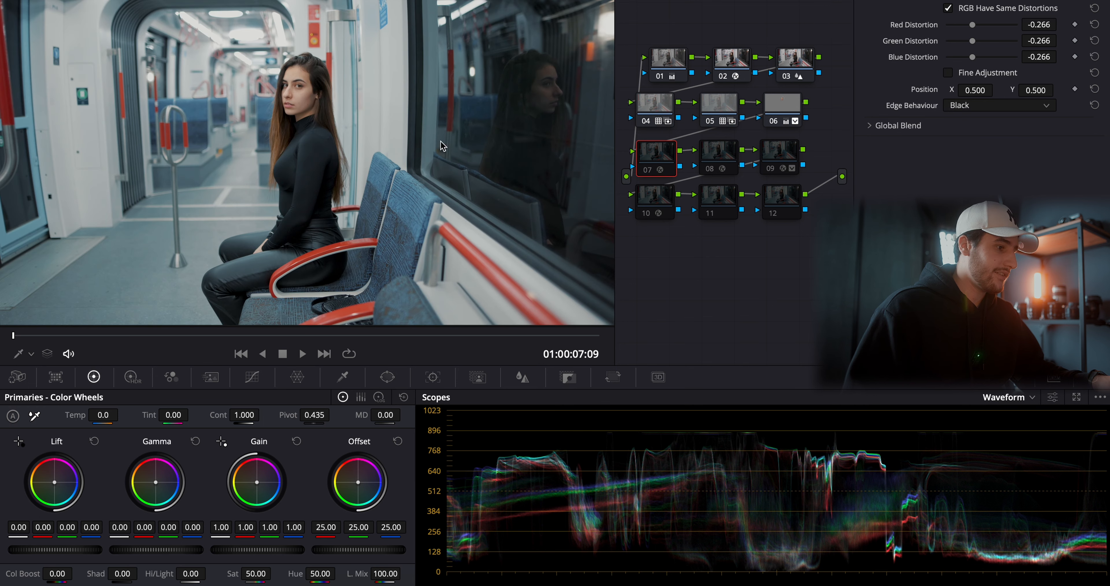
click(646, 170)
click(647, 172)
click(646, 171)
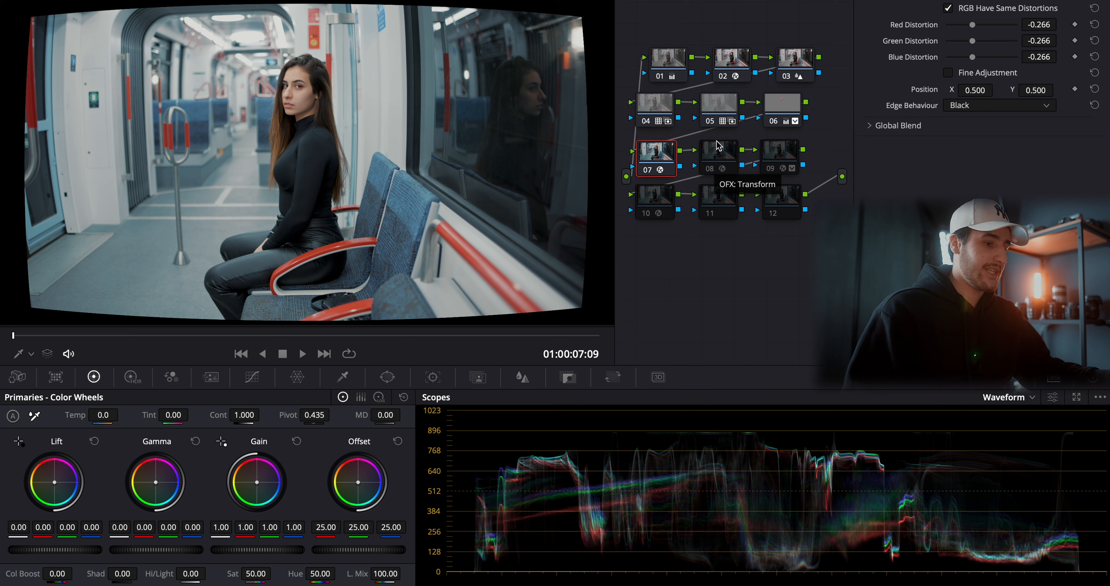
Step: Enable the Transform effect on node 08 and compare the result with the ungraded train shot
click(709, 169)
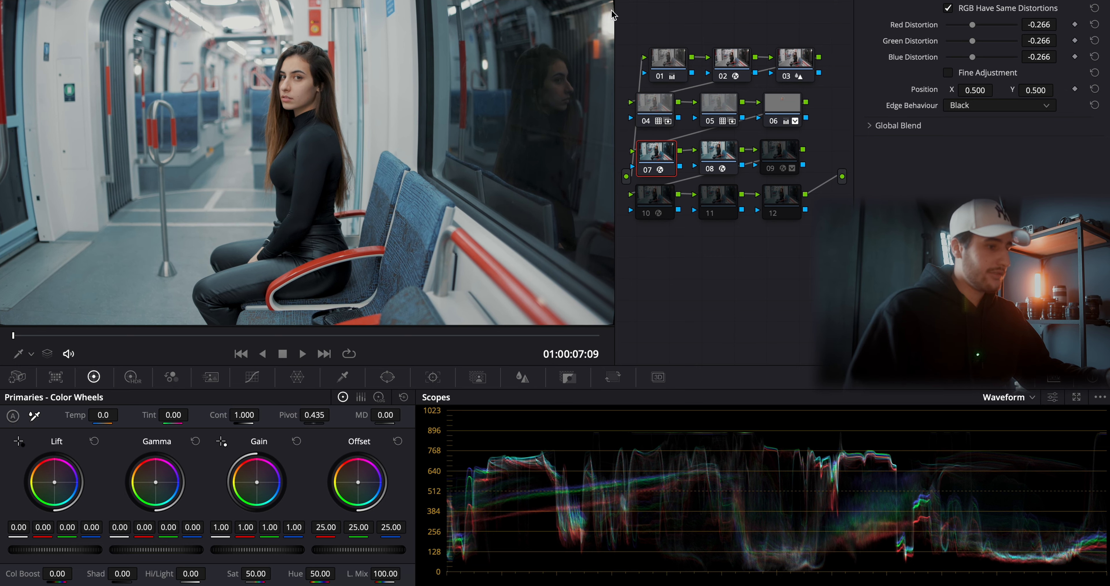
key(shift+d)
key(shift+d)
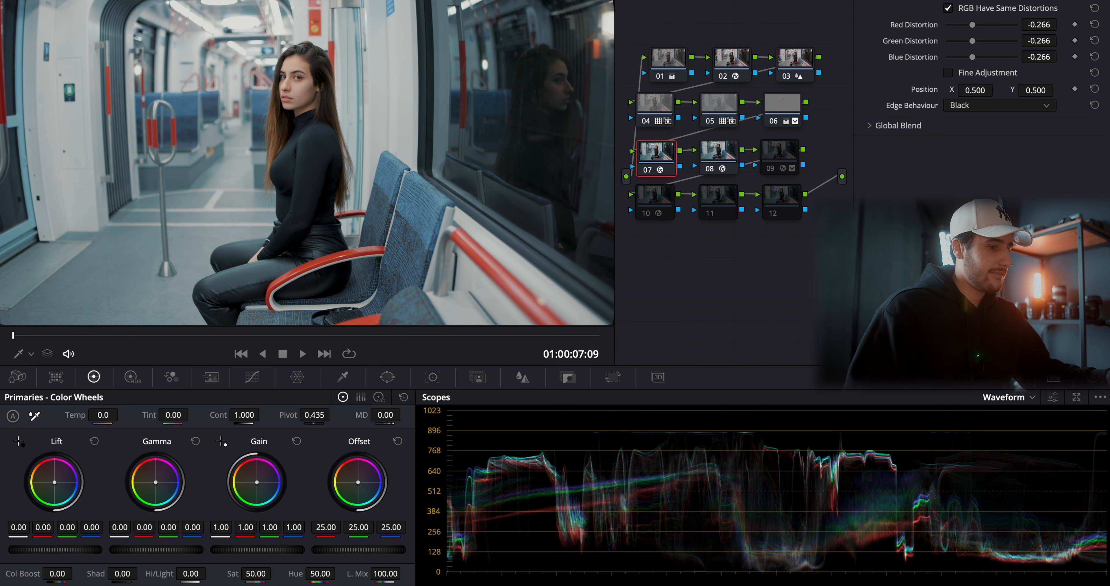
Step: Enable the Realistic blur on node 09, comparing the train shot with and without it
click(770, 165)
click(770, 169)
click(770, 169)
click(770, 169)
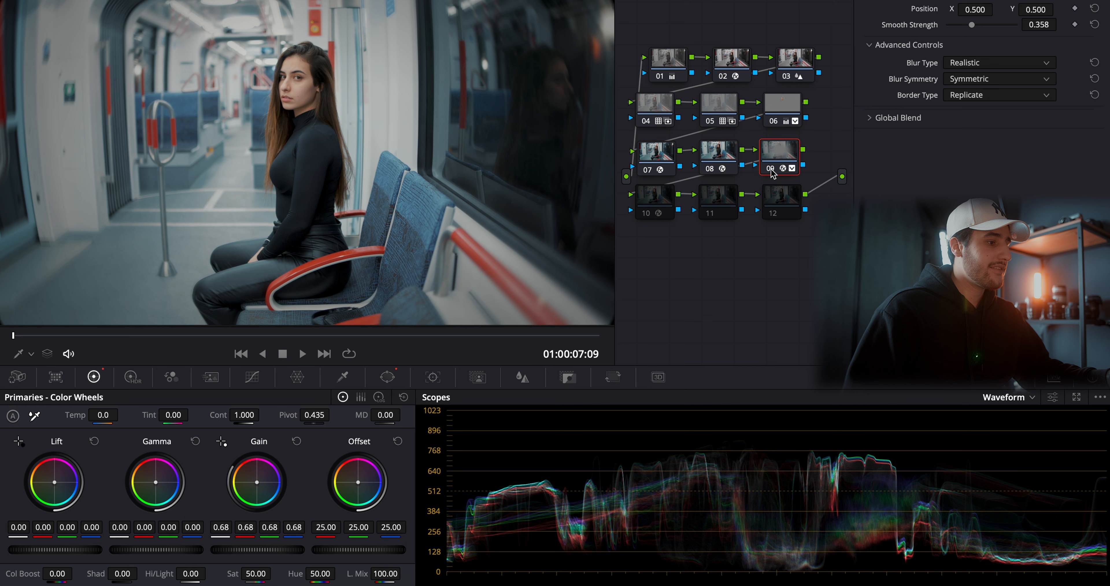
click(770, 169)
click(770, 169)
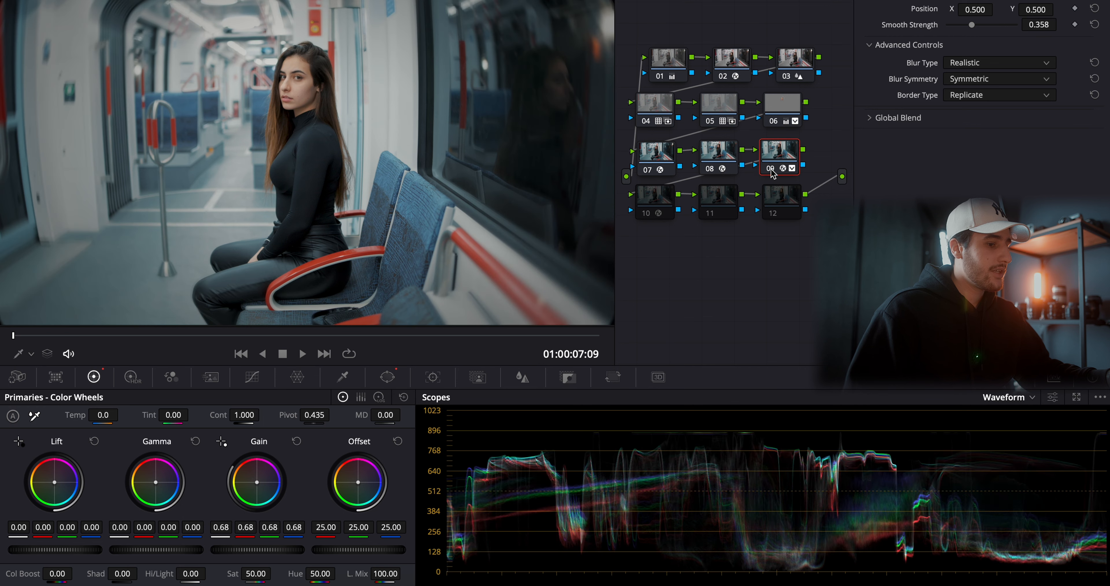
Step: Select node 10 and toggle its Lens Flare effect to check it on the train shot
click(665, 200)
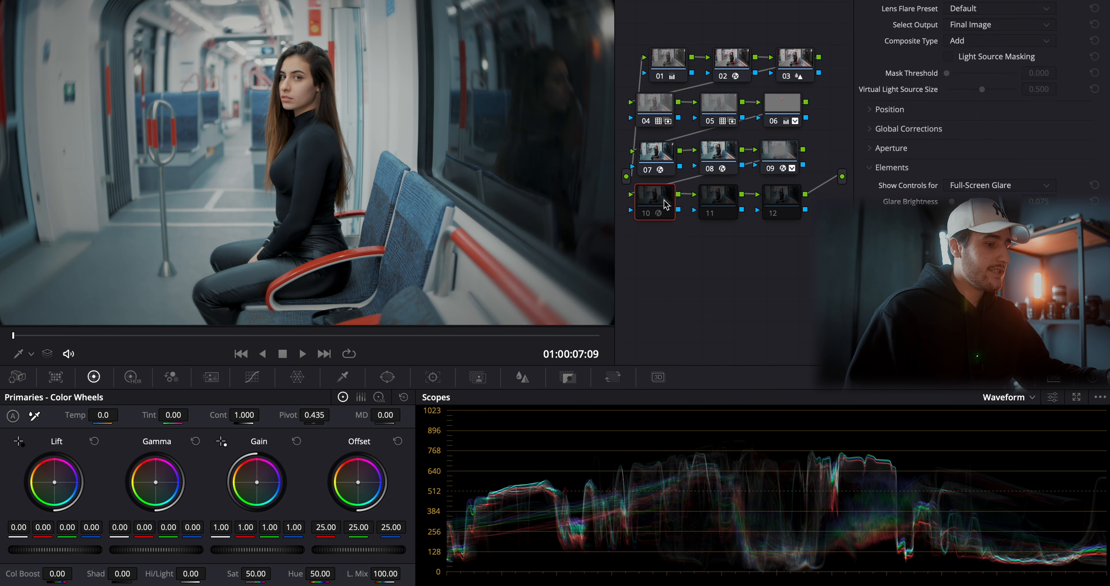
click(647, 214)
click(647, 214)
click(647, 213)
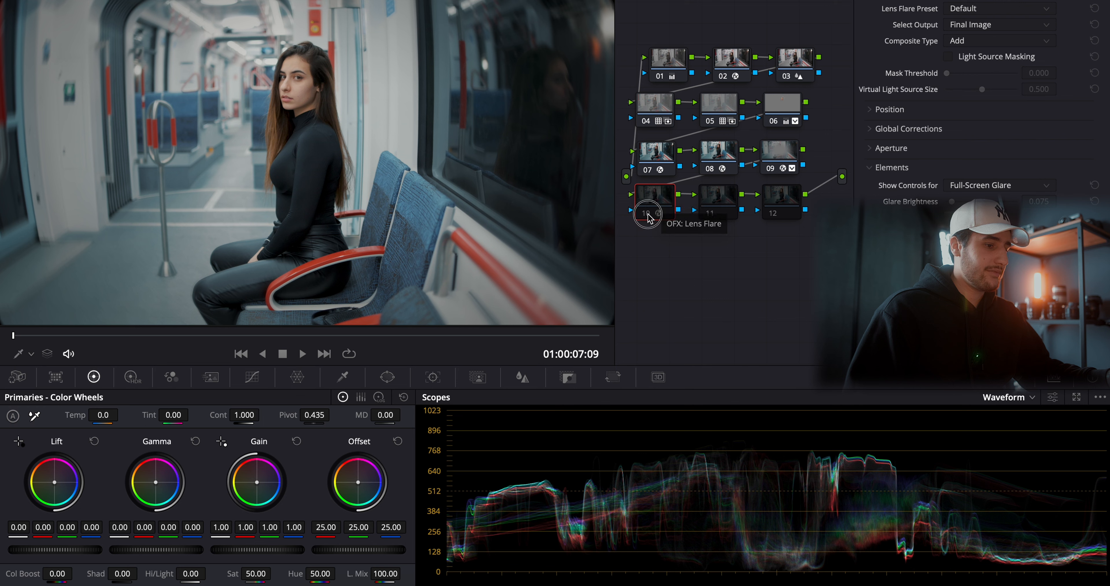
Step: Reset the grade of node 10, and delete the unused nodes 10, 11 and 12
right_click(651, 192)
click(660, 201)
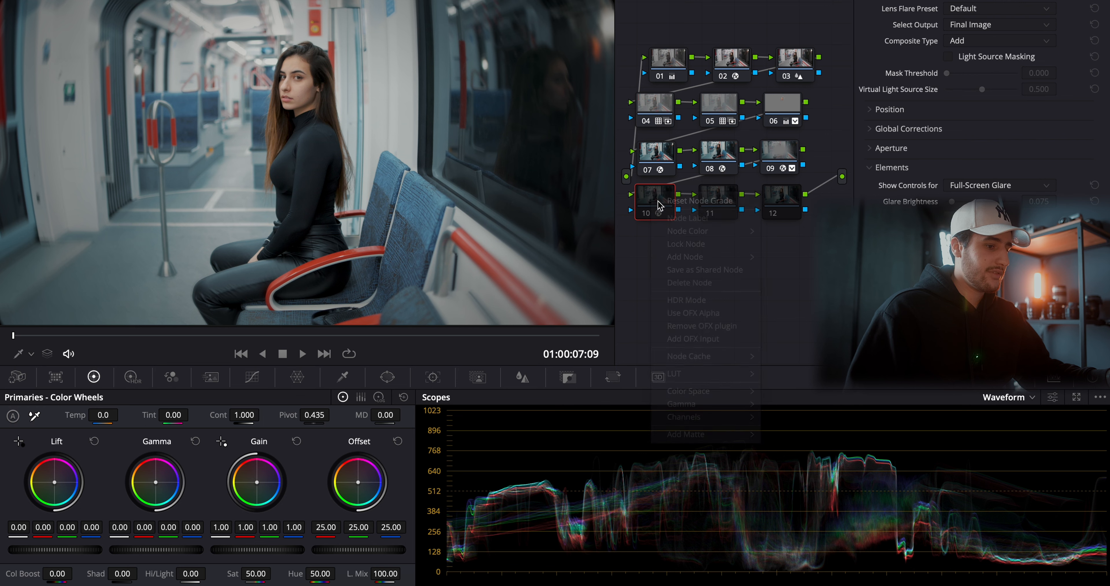
right_click(670, 215)
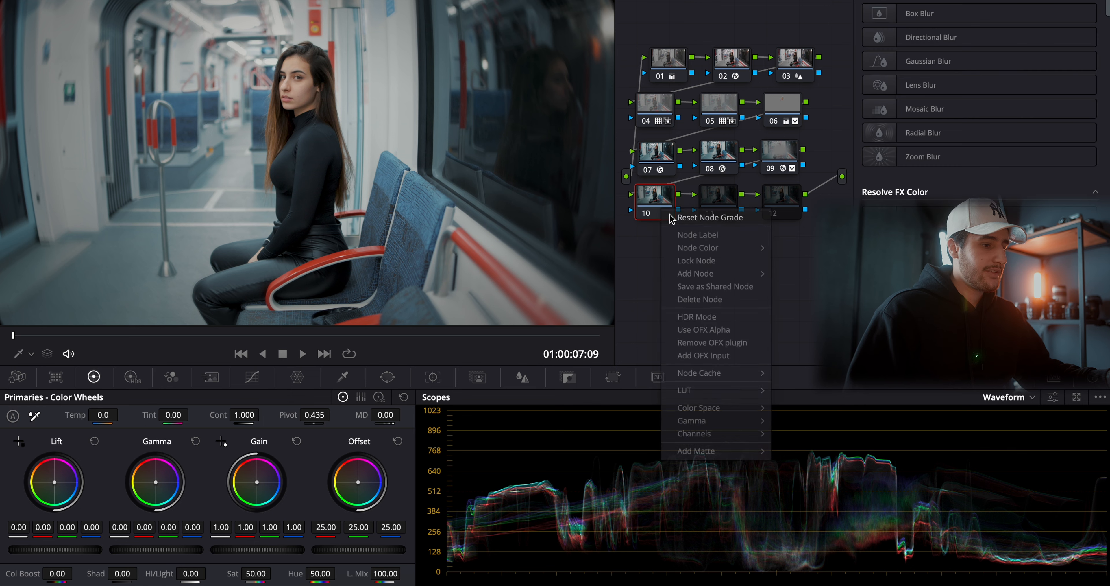
click(671, 218)
drag(660, 223, 804, 210)
key(Delete)
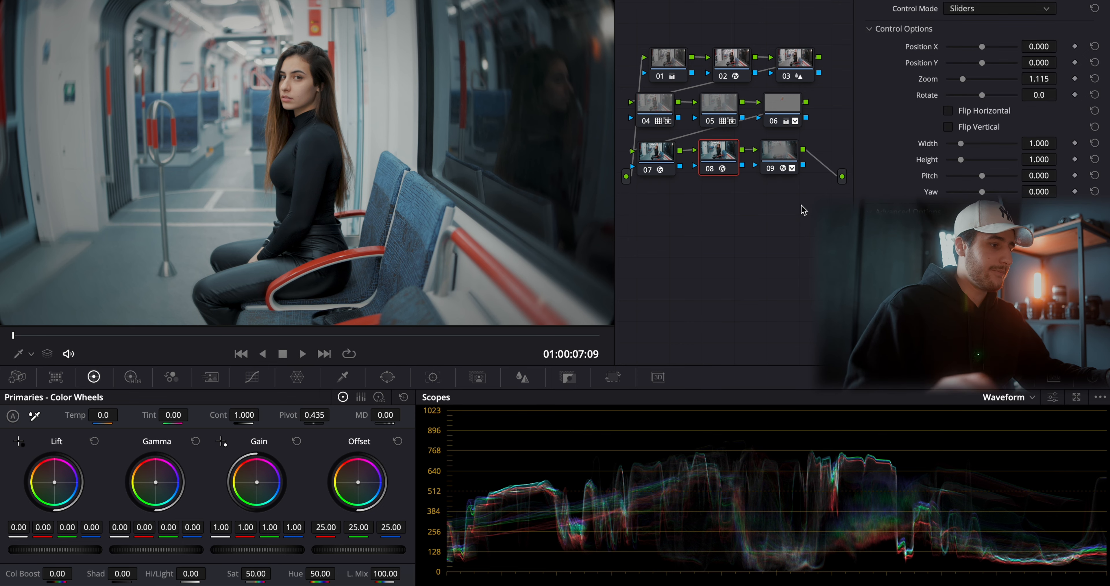
Step: Compare the train interior shot with and without its complete grade
key(shift+d)
key(shift+d)
key(shift+d)
key(shift+d)
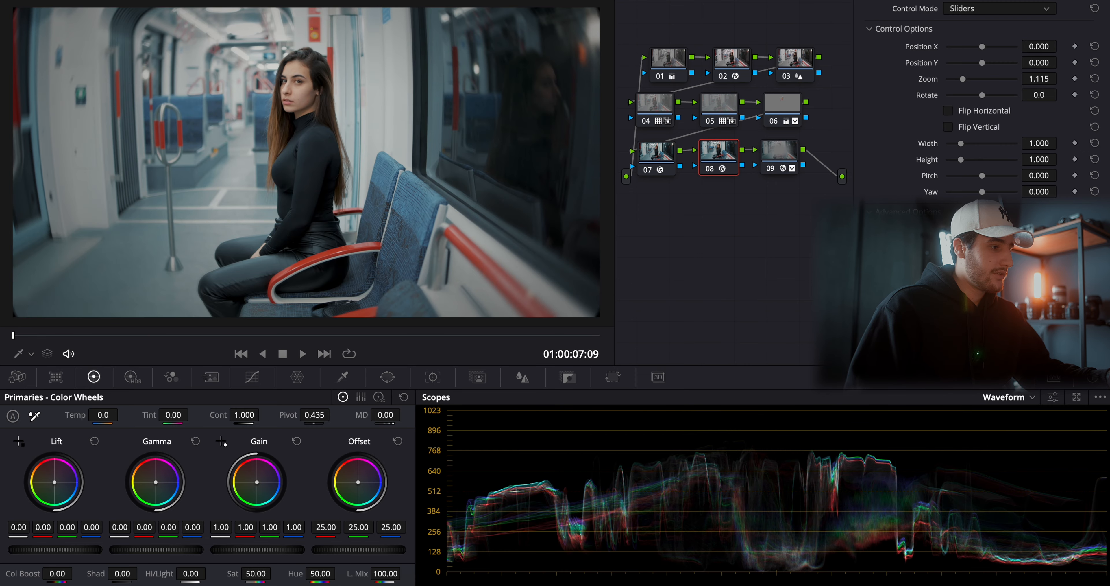
key(shift+d)
key(shift+d)
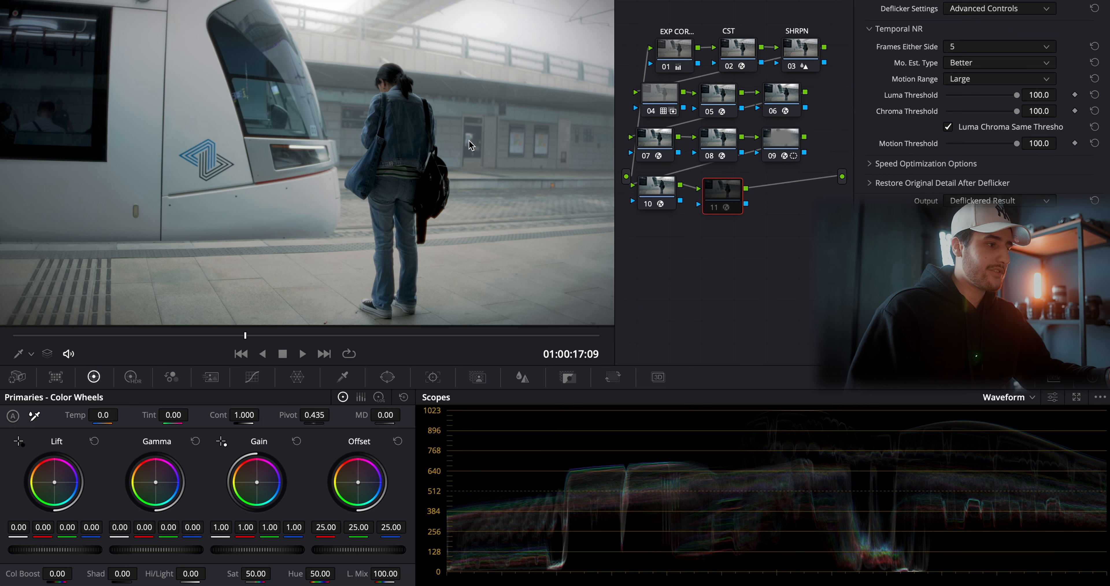
Step: Bypass and restore the whole grade on the platform clip to compare it with the ungraded shot
key(shift+d)
key(shift+d)
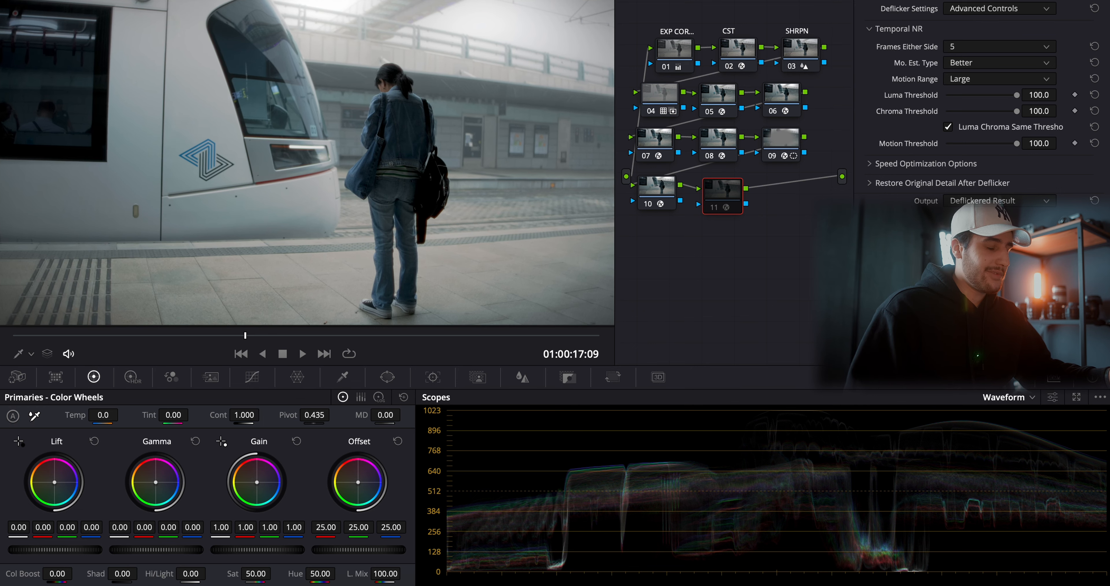
key(shift+d)
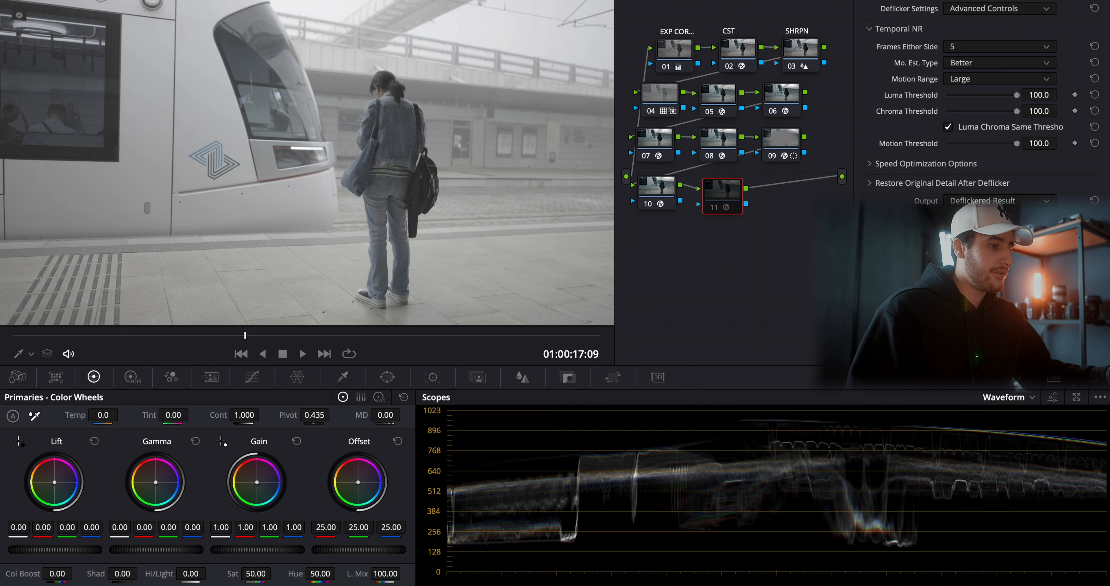
Step: Inspect the exposure correction on node 01 and compare the platform shot with it on and off
click(665, 52)
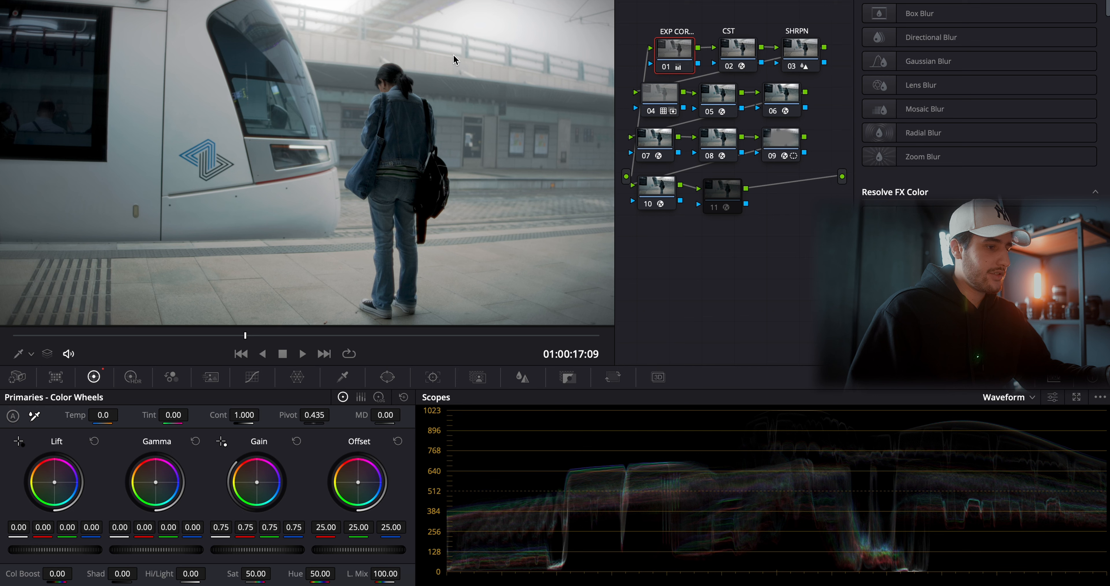
click(665, 72)
click(665, 72)
click(665, 72)
click(665, 72)
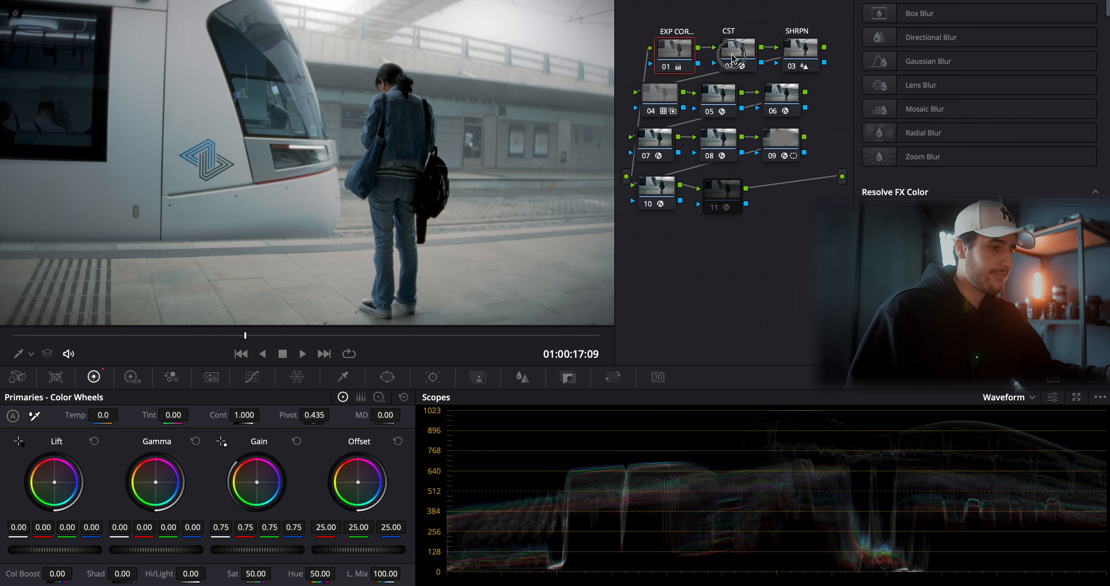
Step: Check the Color Space Transform on node 02 by toggling it, and review the sharpening node 03 and node 04
click(731, 69)
click(731, 71)
click(732, 72)
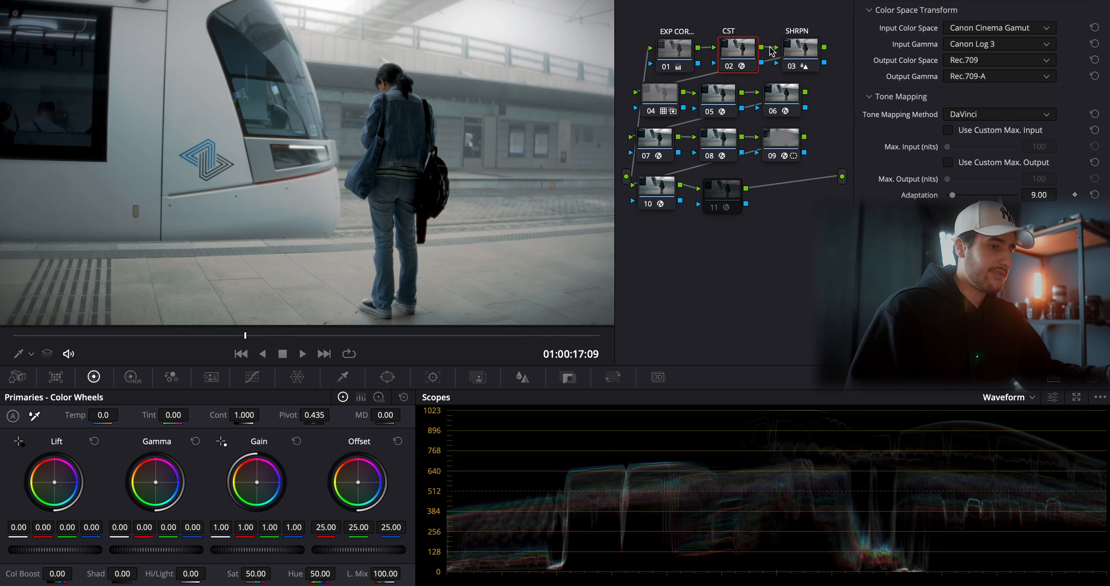
click(796, 53)
click(654, 104)
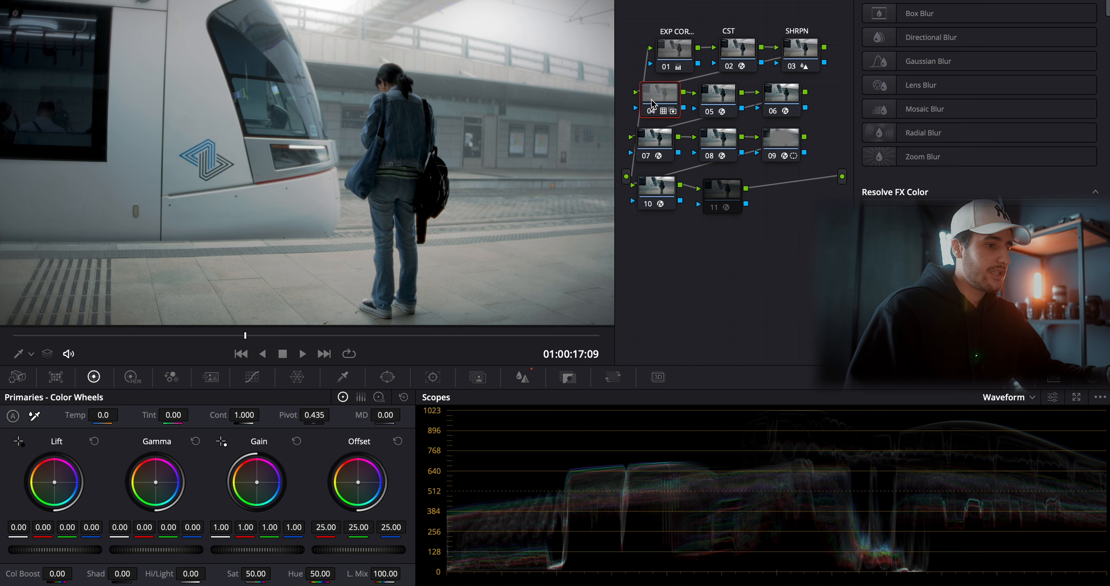
Step: Inspect the halation effect on node 05 around the train's headlight at close range, comparing it on and off
click(709, 96)
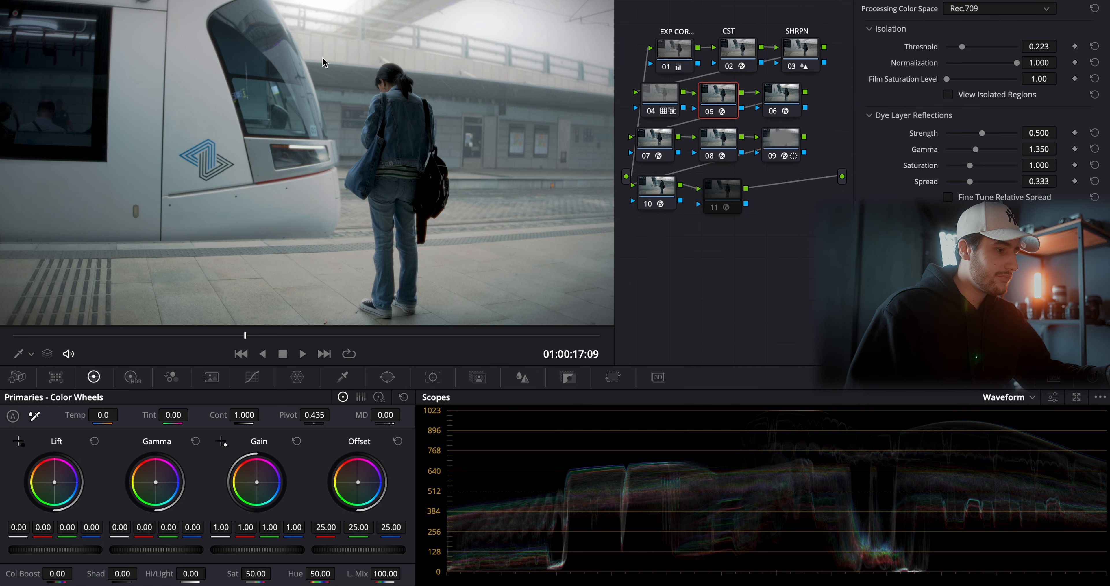
scroll(437, 33, up, 2)
scroll(438, 32, up, 5)
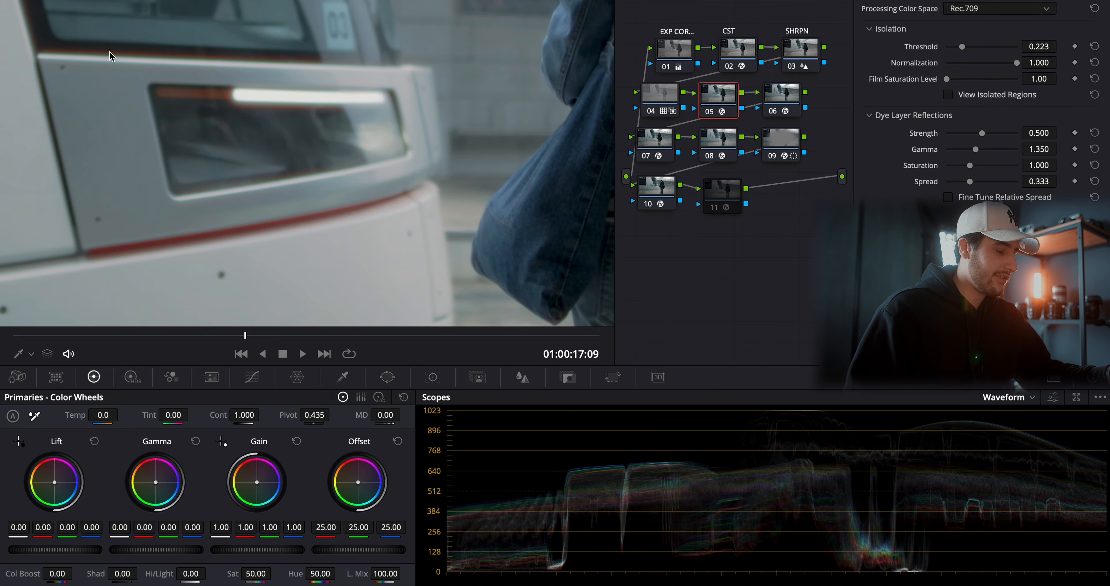
click(709, 112)
click(709, 112)
click(709, 111)
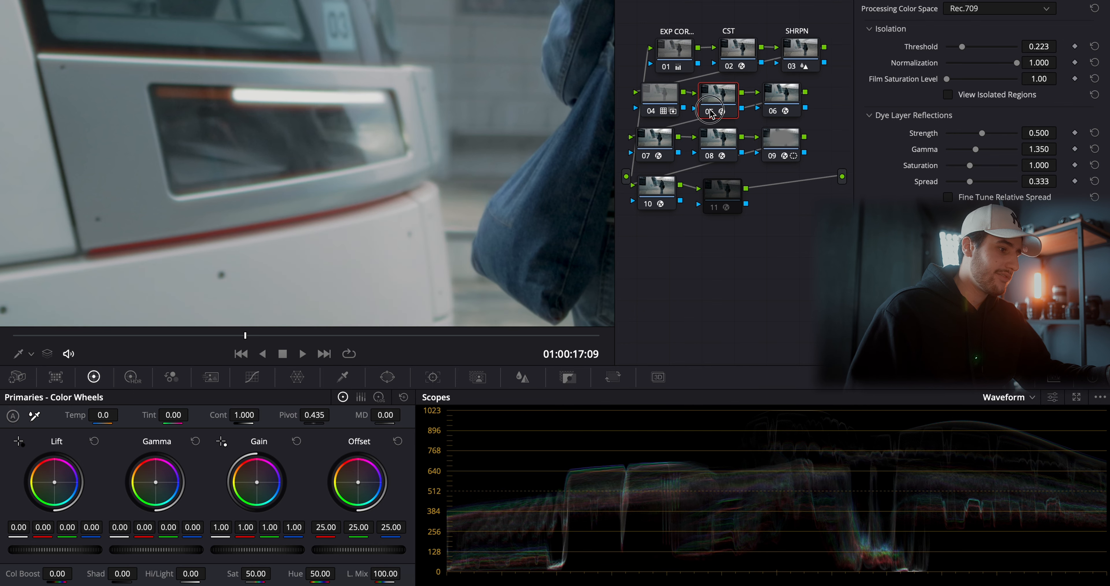
click(710, 112)
key(shift+z)
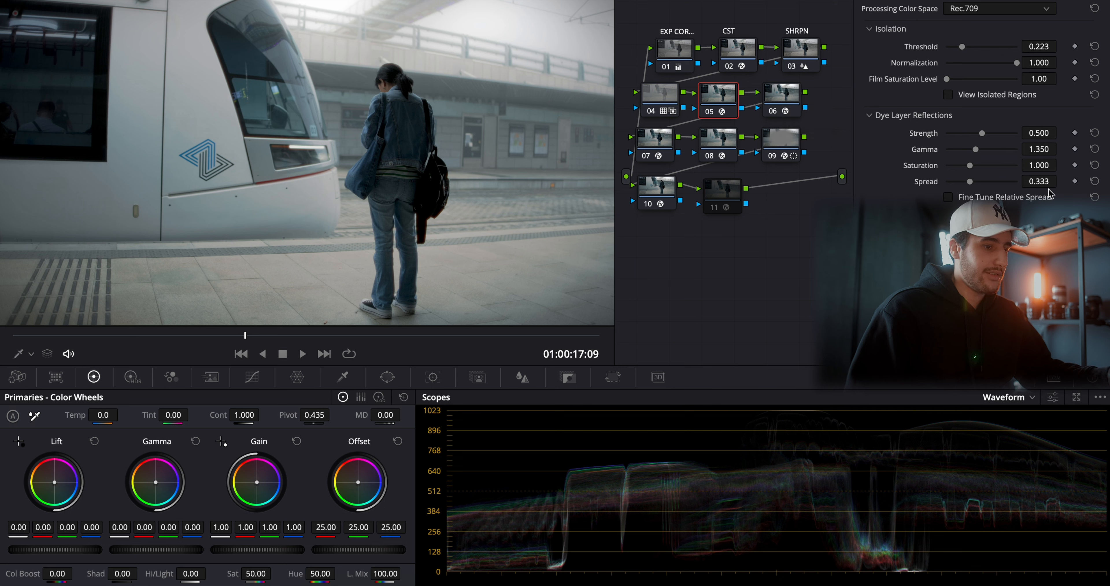
Step: Inspect the Glow effect on node 06 and compare the platform shot with and without it
click(785, 105)
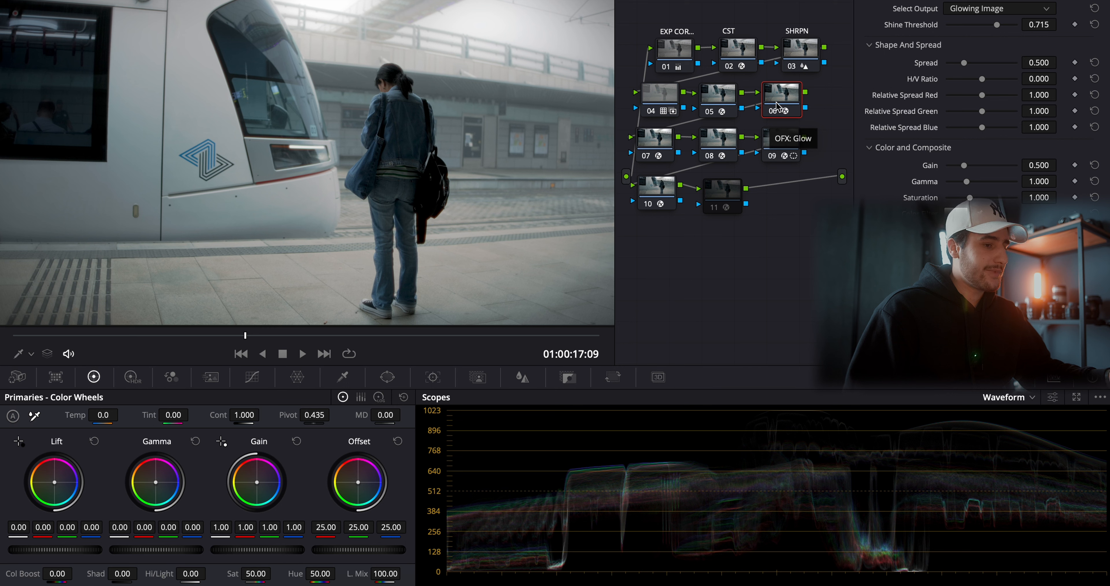
key(ctrl+d)
key(ctrl+d)
key(ctrl+d)
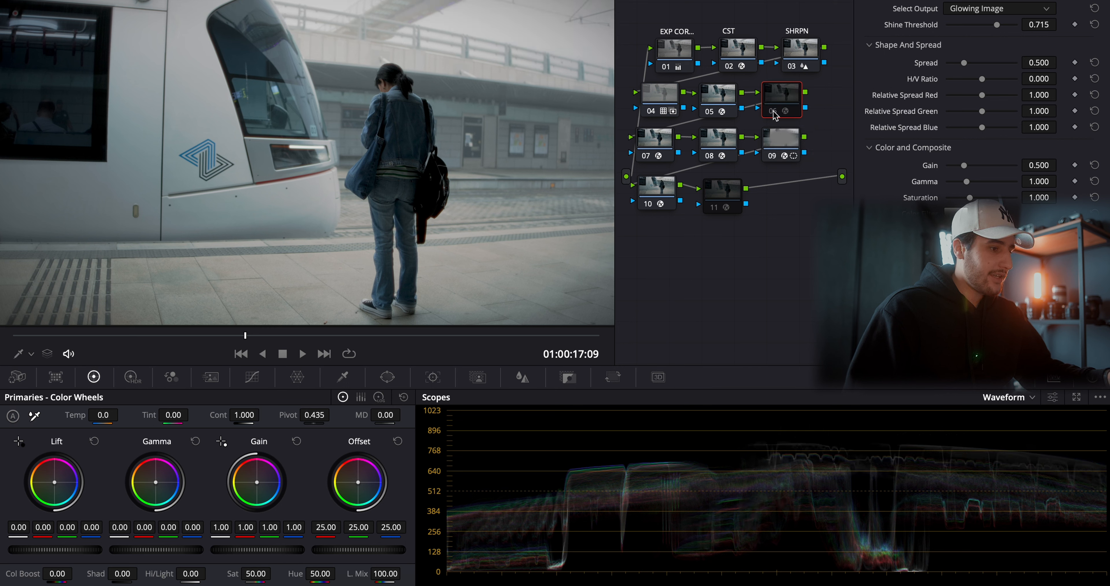
key(ctrl+d)
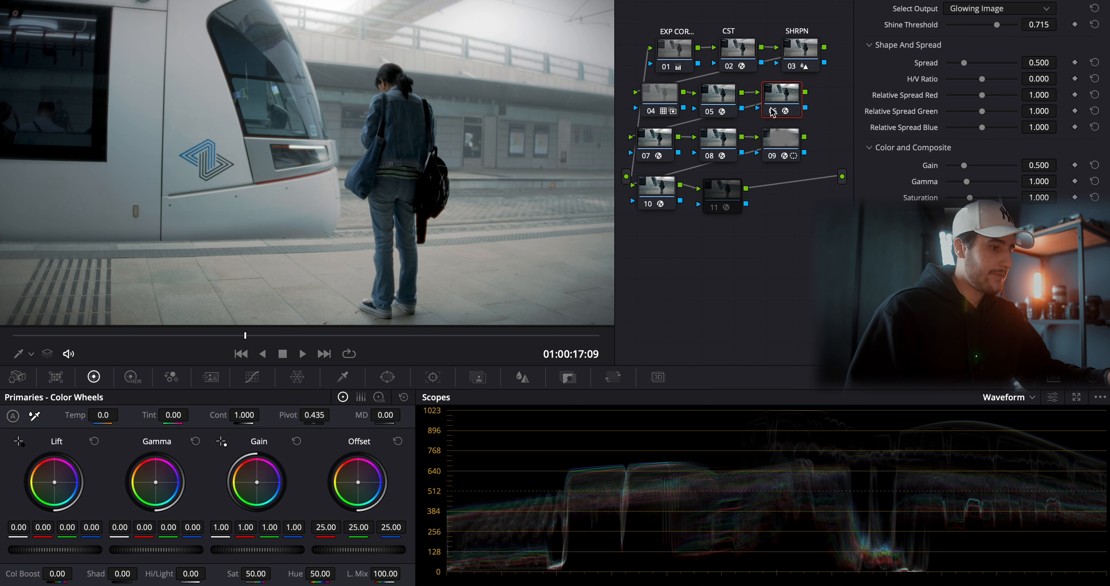
Step: Compare the platform shot with and without the Lens Distortion on node 07 and the Transform on node 08
click(659, 148)
key(ctrl+d)
key(ctrl+d)
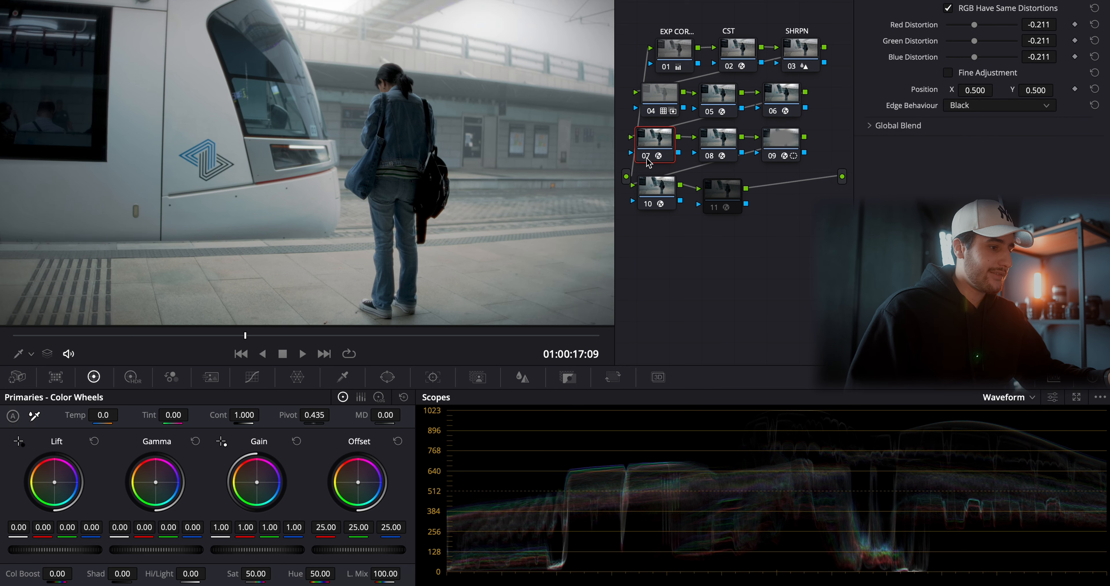
click(731, 152)
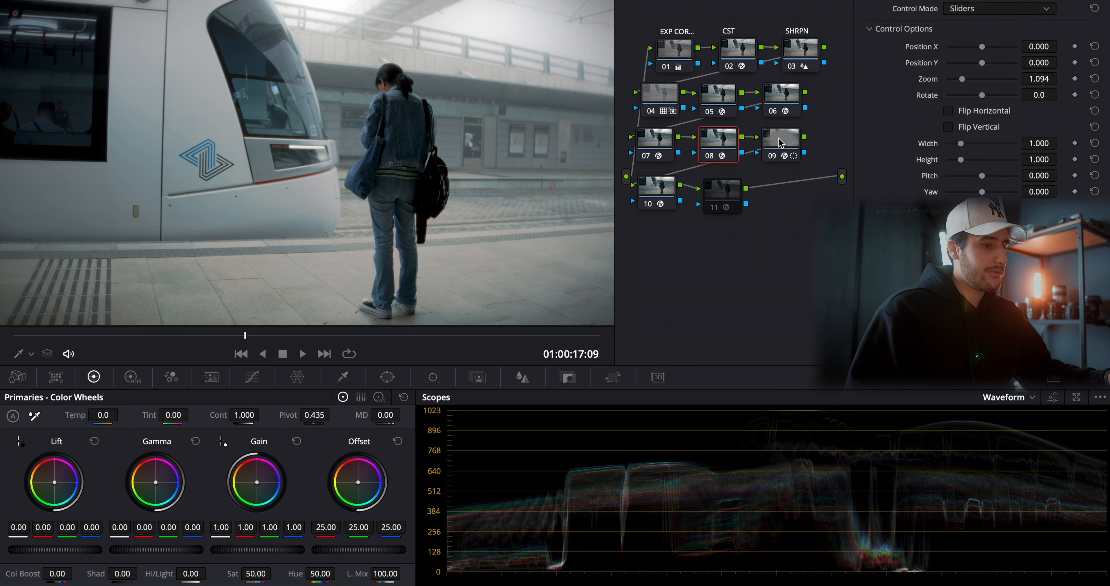
click(704, 157)
click(704, 158)
Step: Inspect the Realistic blur on node 09, repeatedly comparing the platform shot with and without it
click(766, 149)
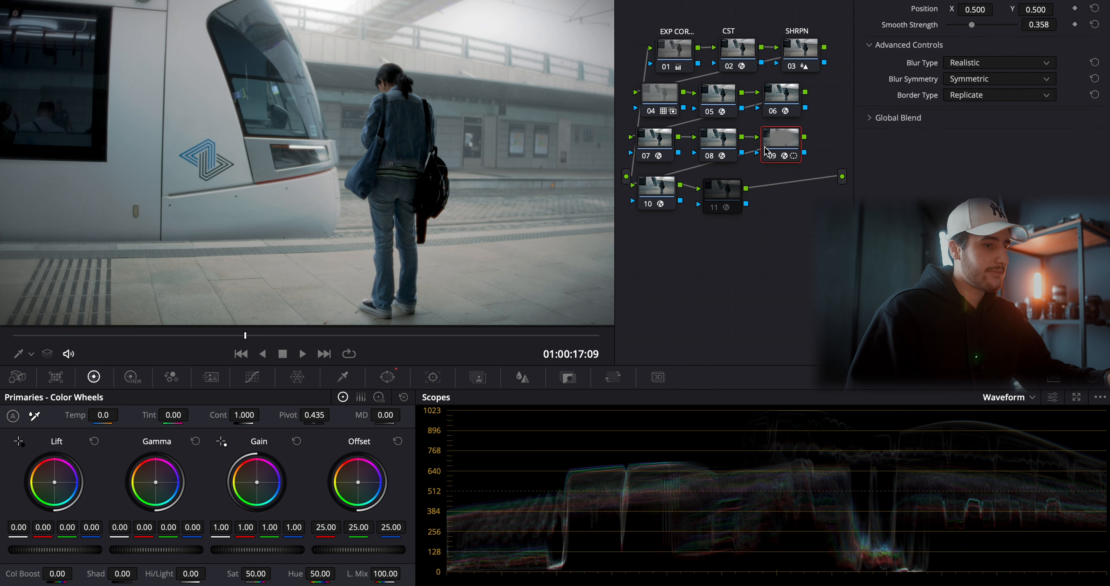
click(772, 158)
click(771, 158)
click(771, 159)
click(771, 158)
click(771, 158)
click(771, 159)
click(941, 124)
click(941, 125)
click(771, 160)
click(771, 158)
click(771, 159)
click(771, 158)
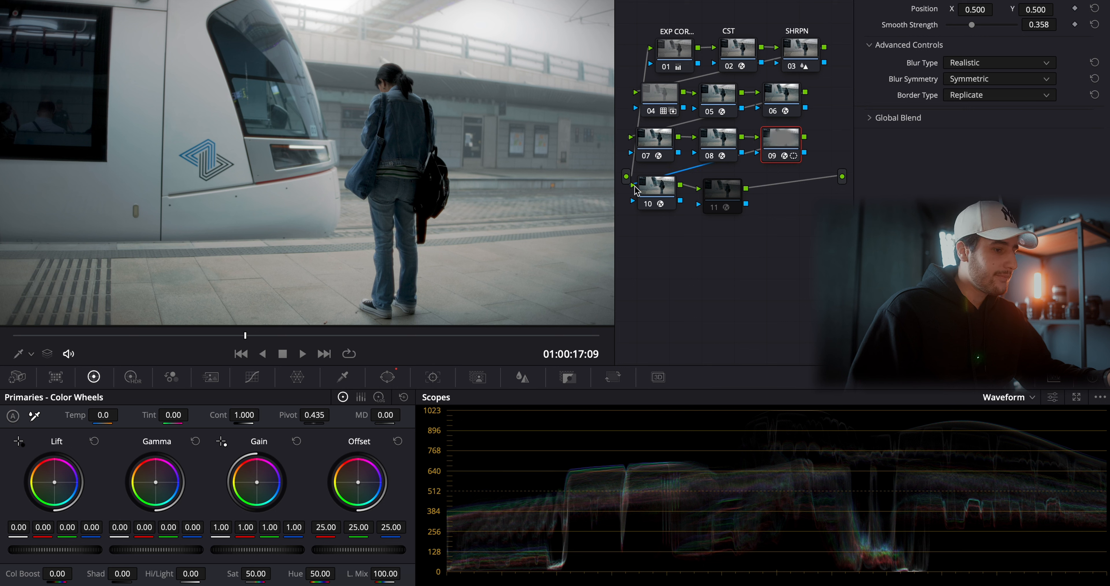
Step: Inspect the vignette on node 10 and compare the platform shot with it on and off
click(652, 191)
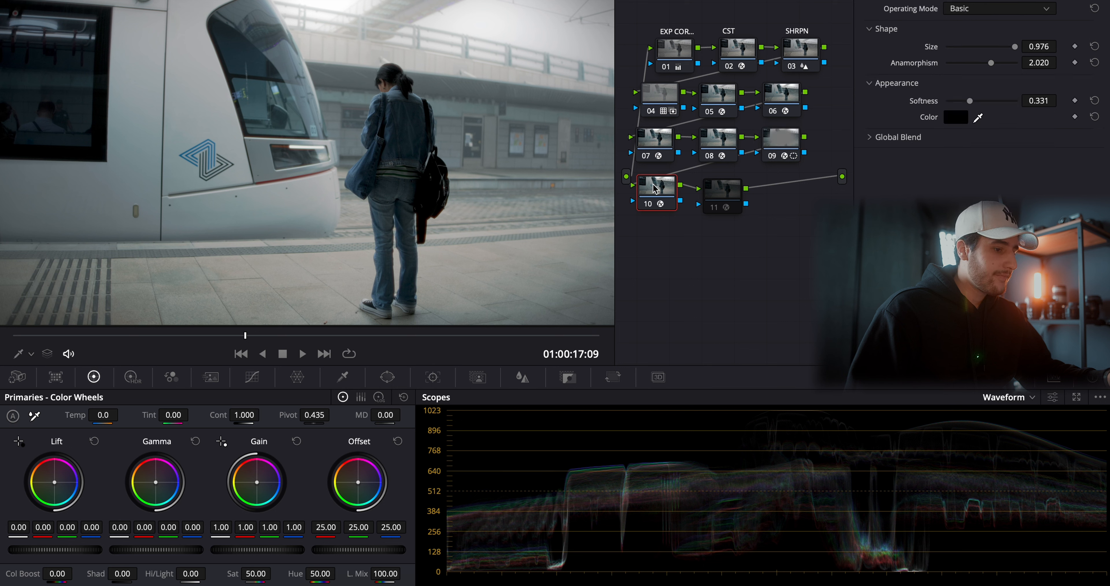
click(650, 204)
click(650, 205)
click(650, 205)
click(650, 205)
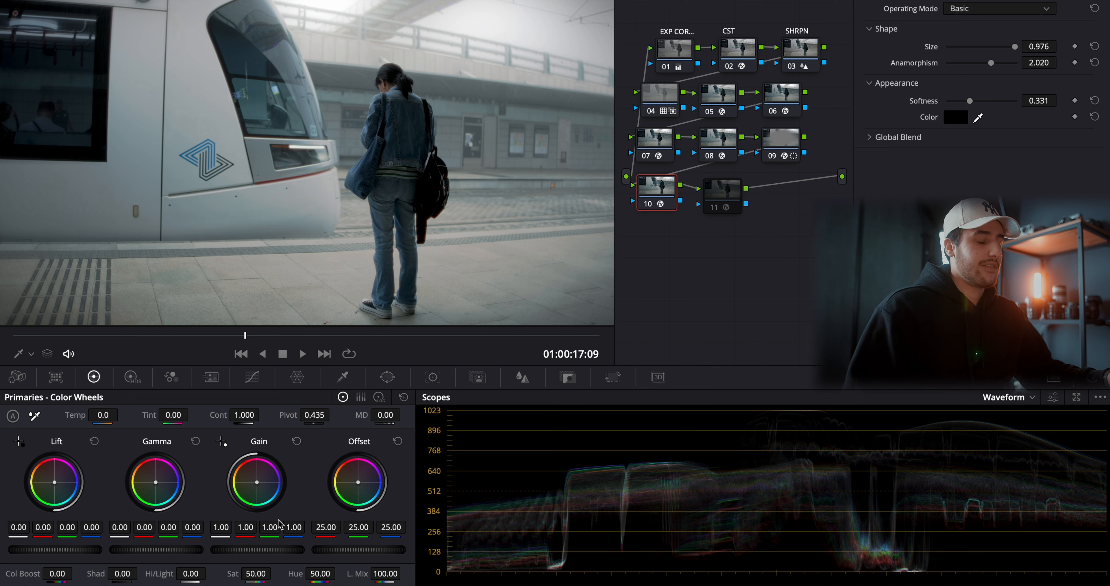